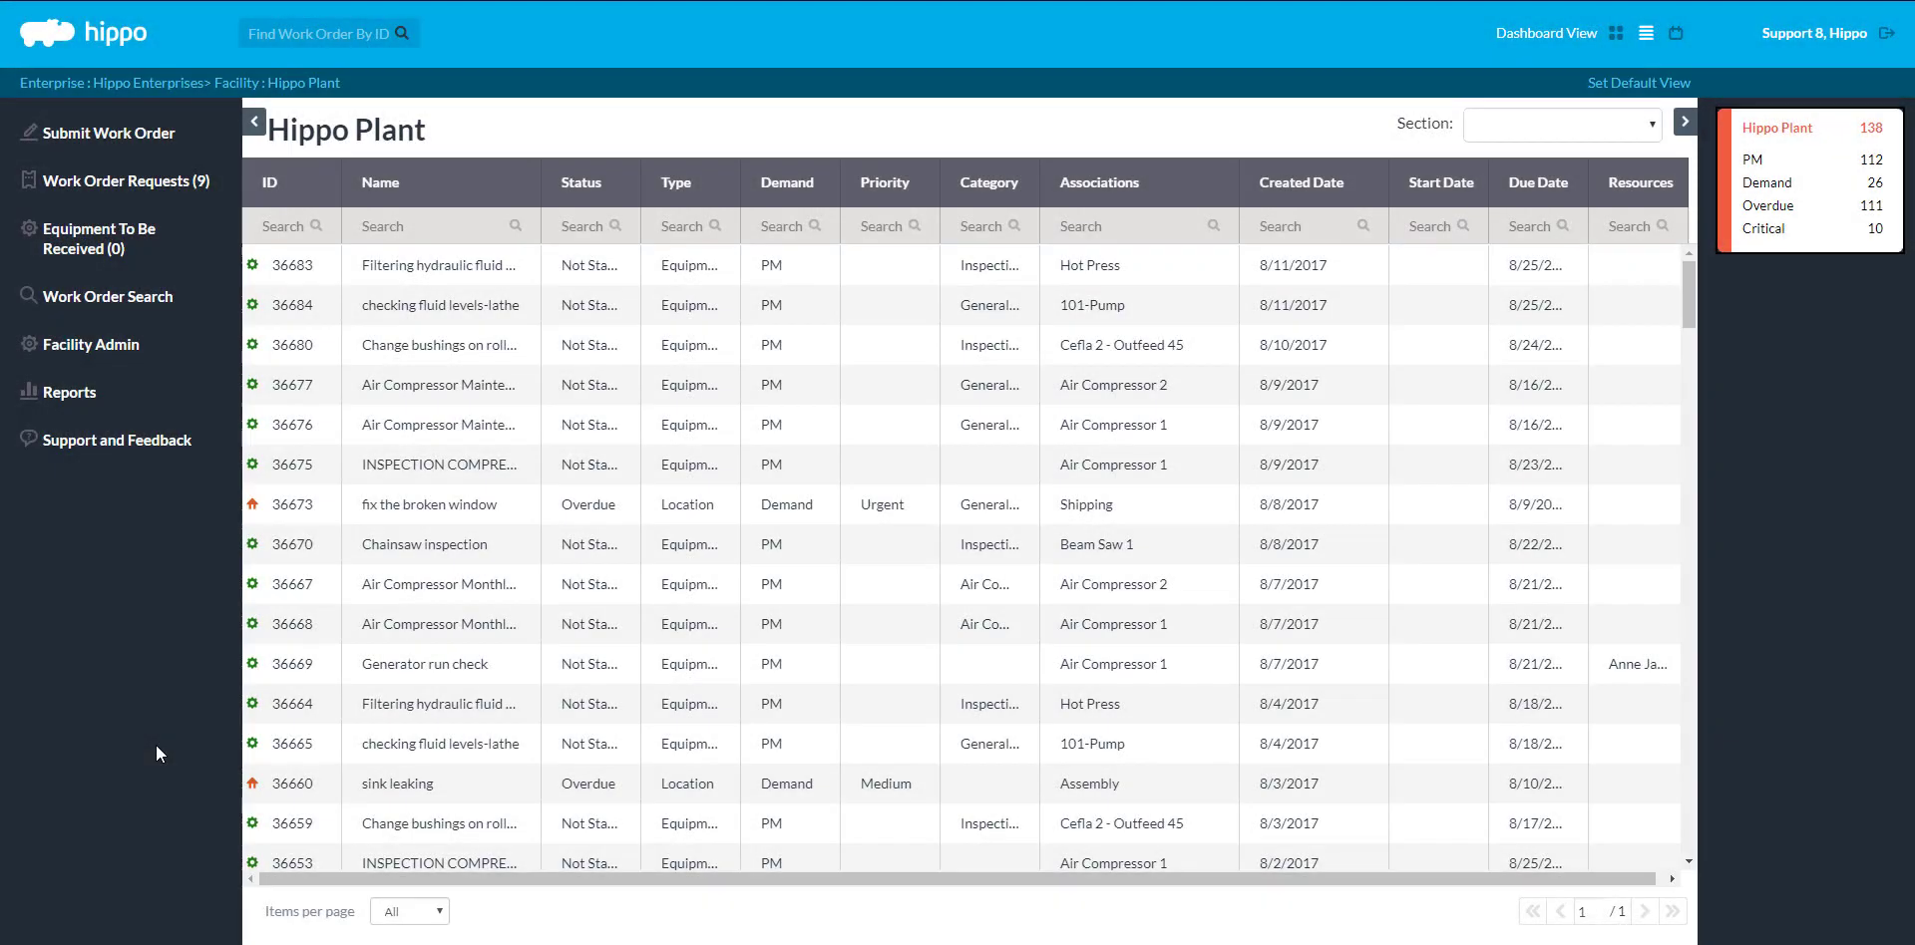
# Go to Reports, choose the Maintenance History tab, and turn on Show Graphs
pyautogui.click(172, 399)
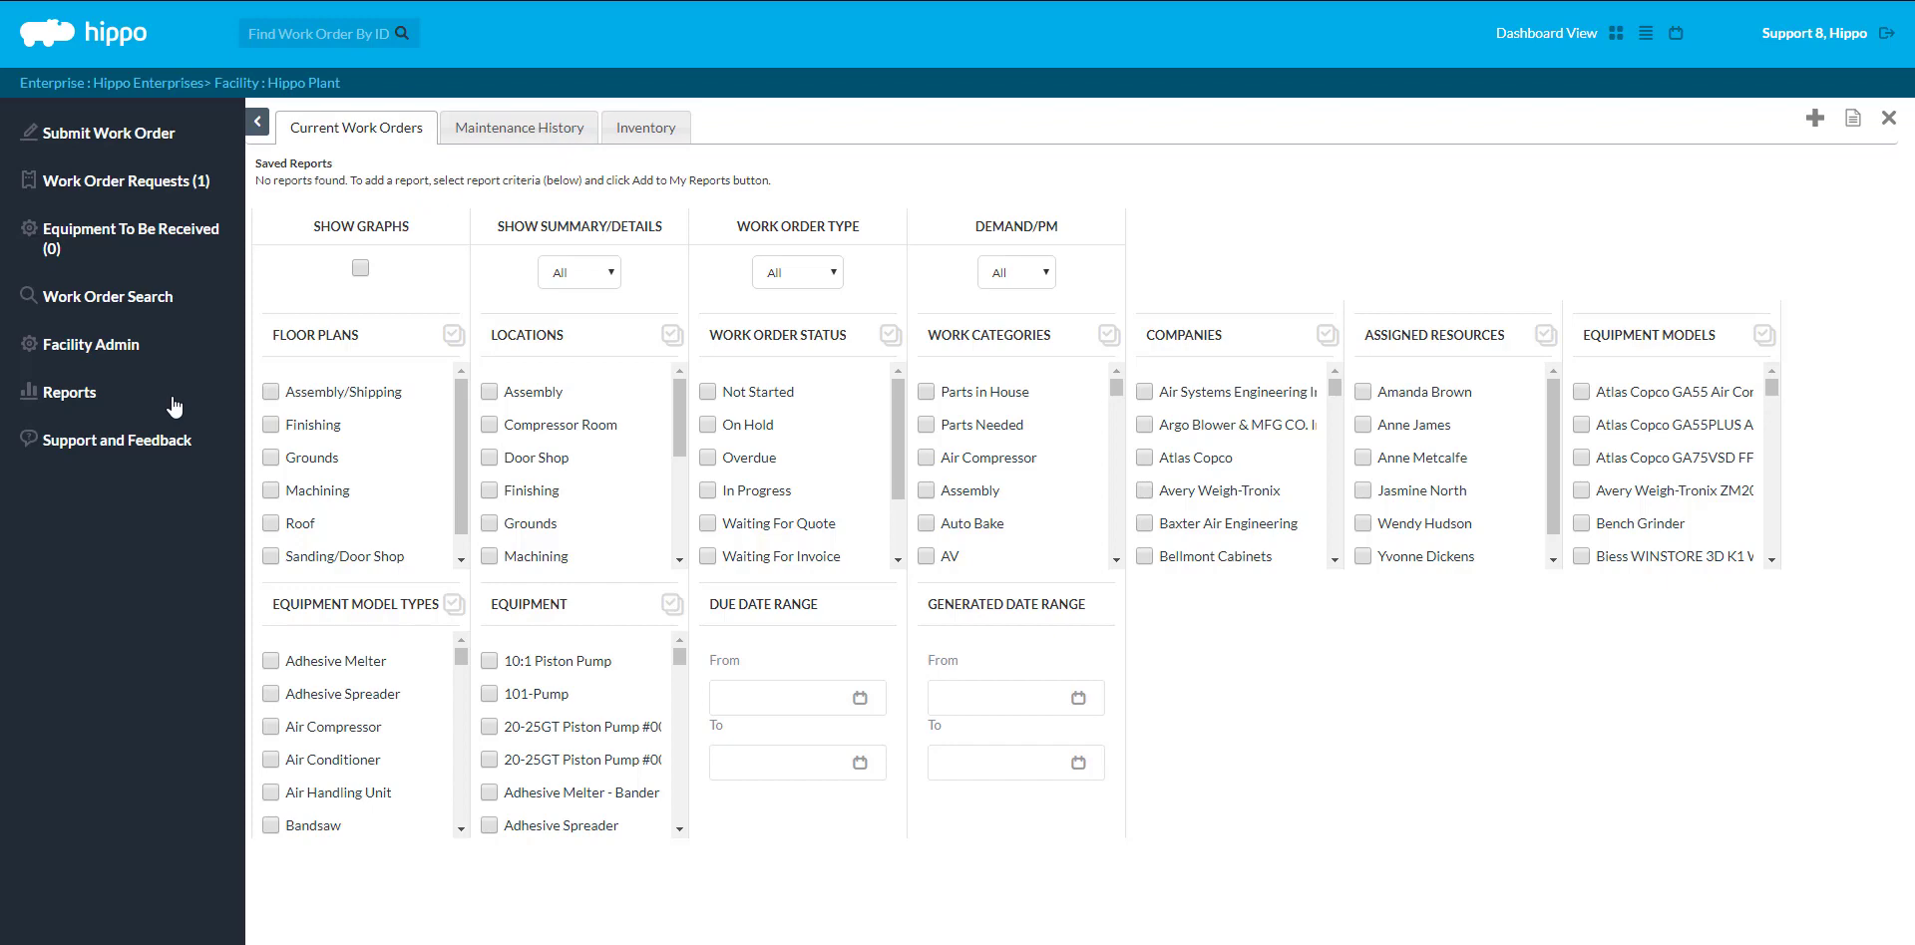
pyautogui.click(515, 138)
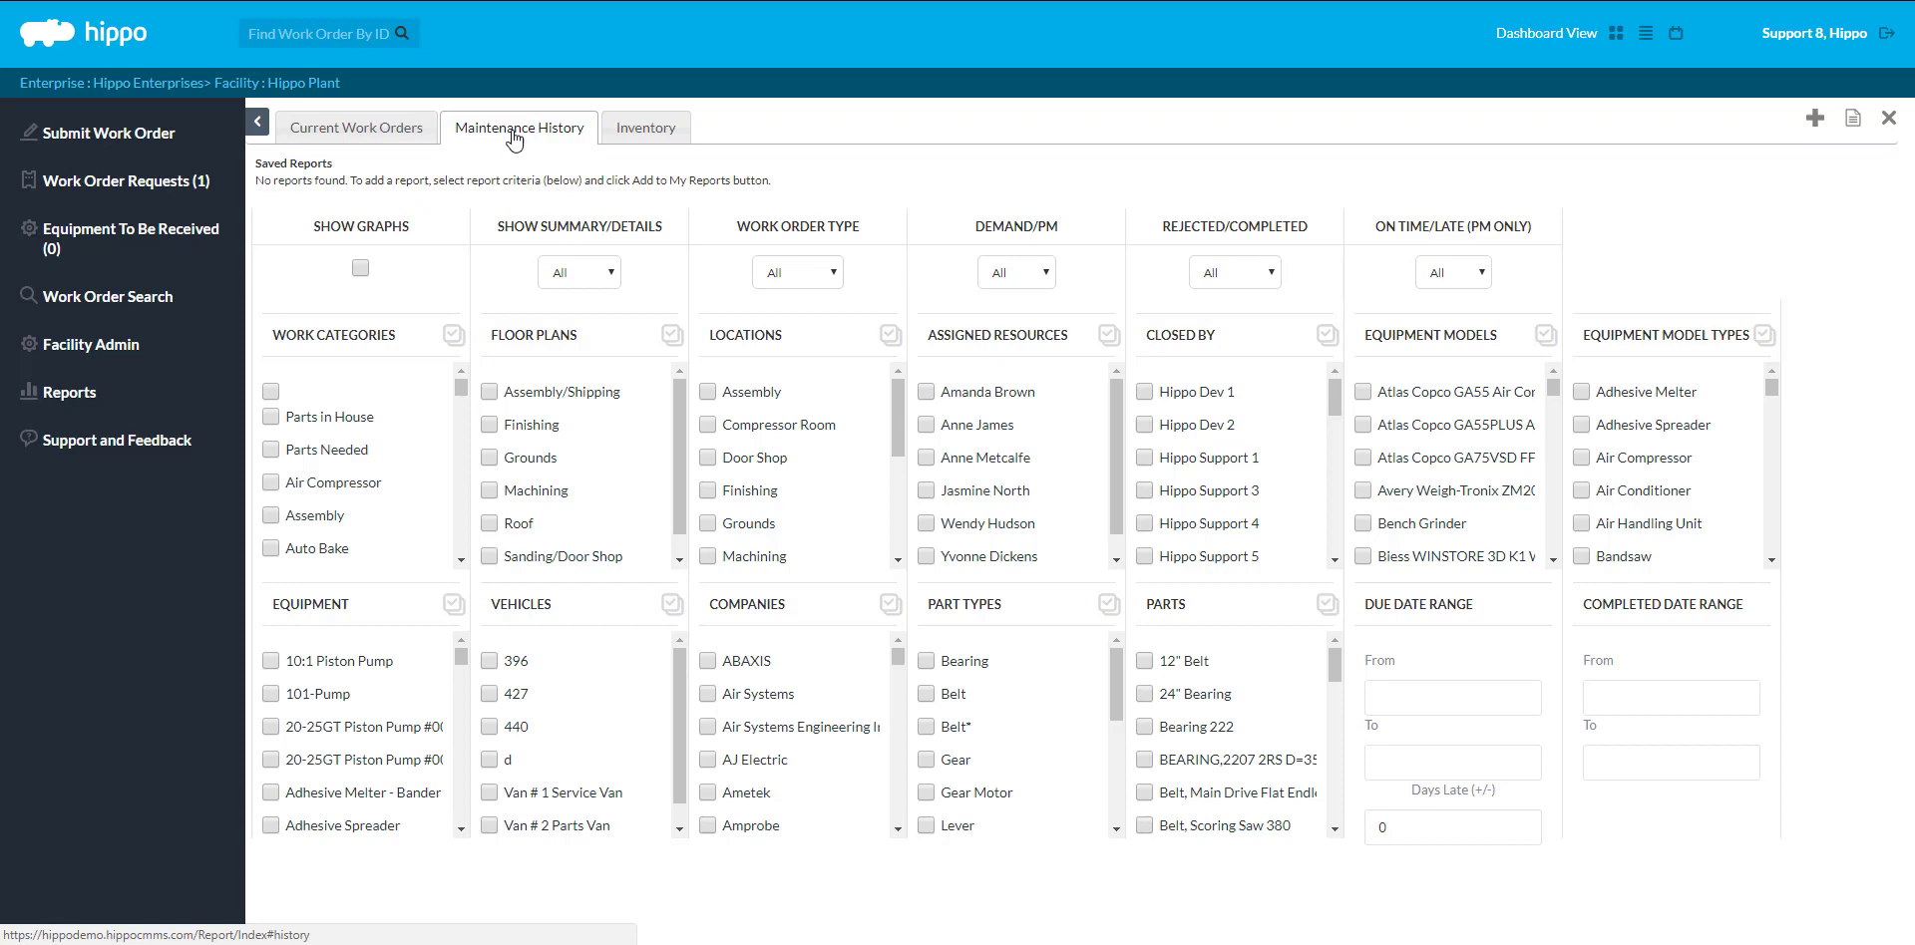
pyautogui.click(360, 269)
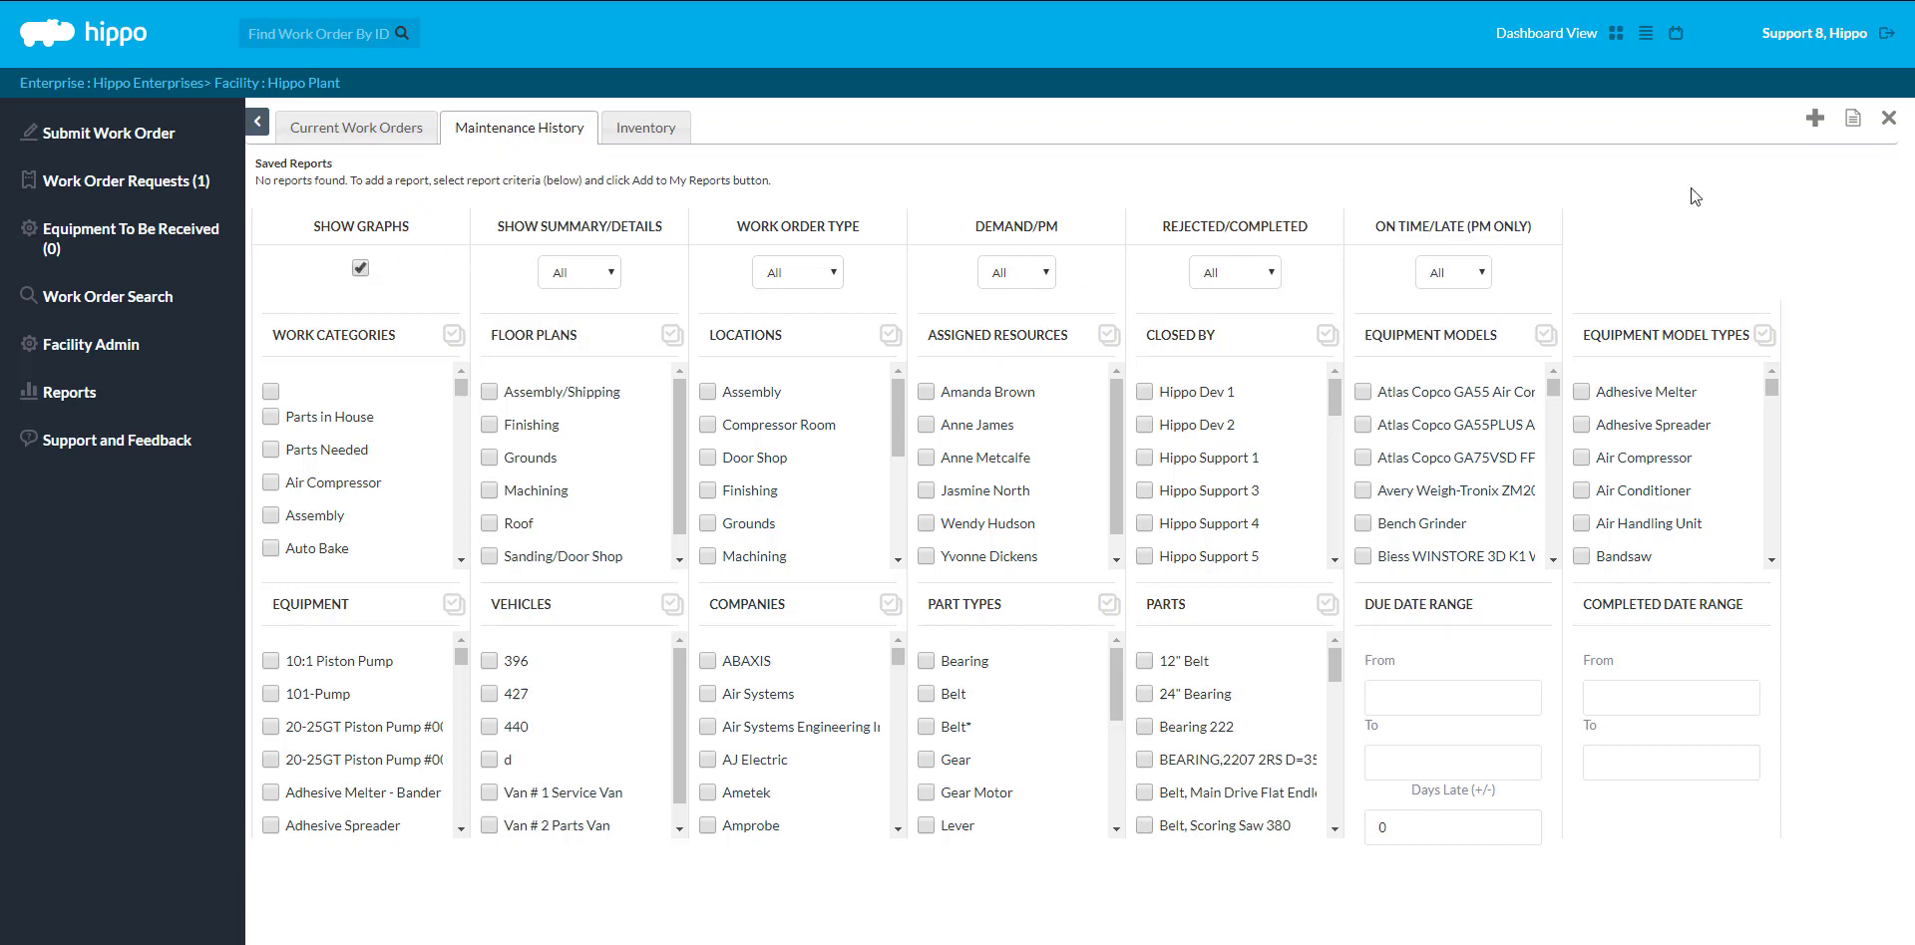
# Generate the graphed report and filter its work order table by 'air compressor'
pyautogui.click(1852, 123)
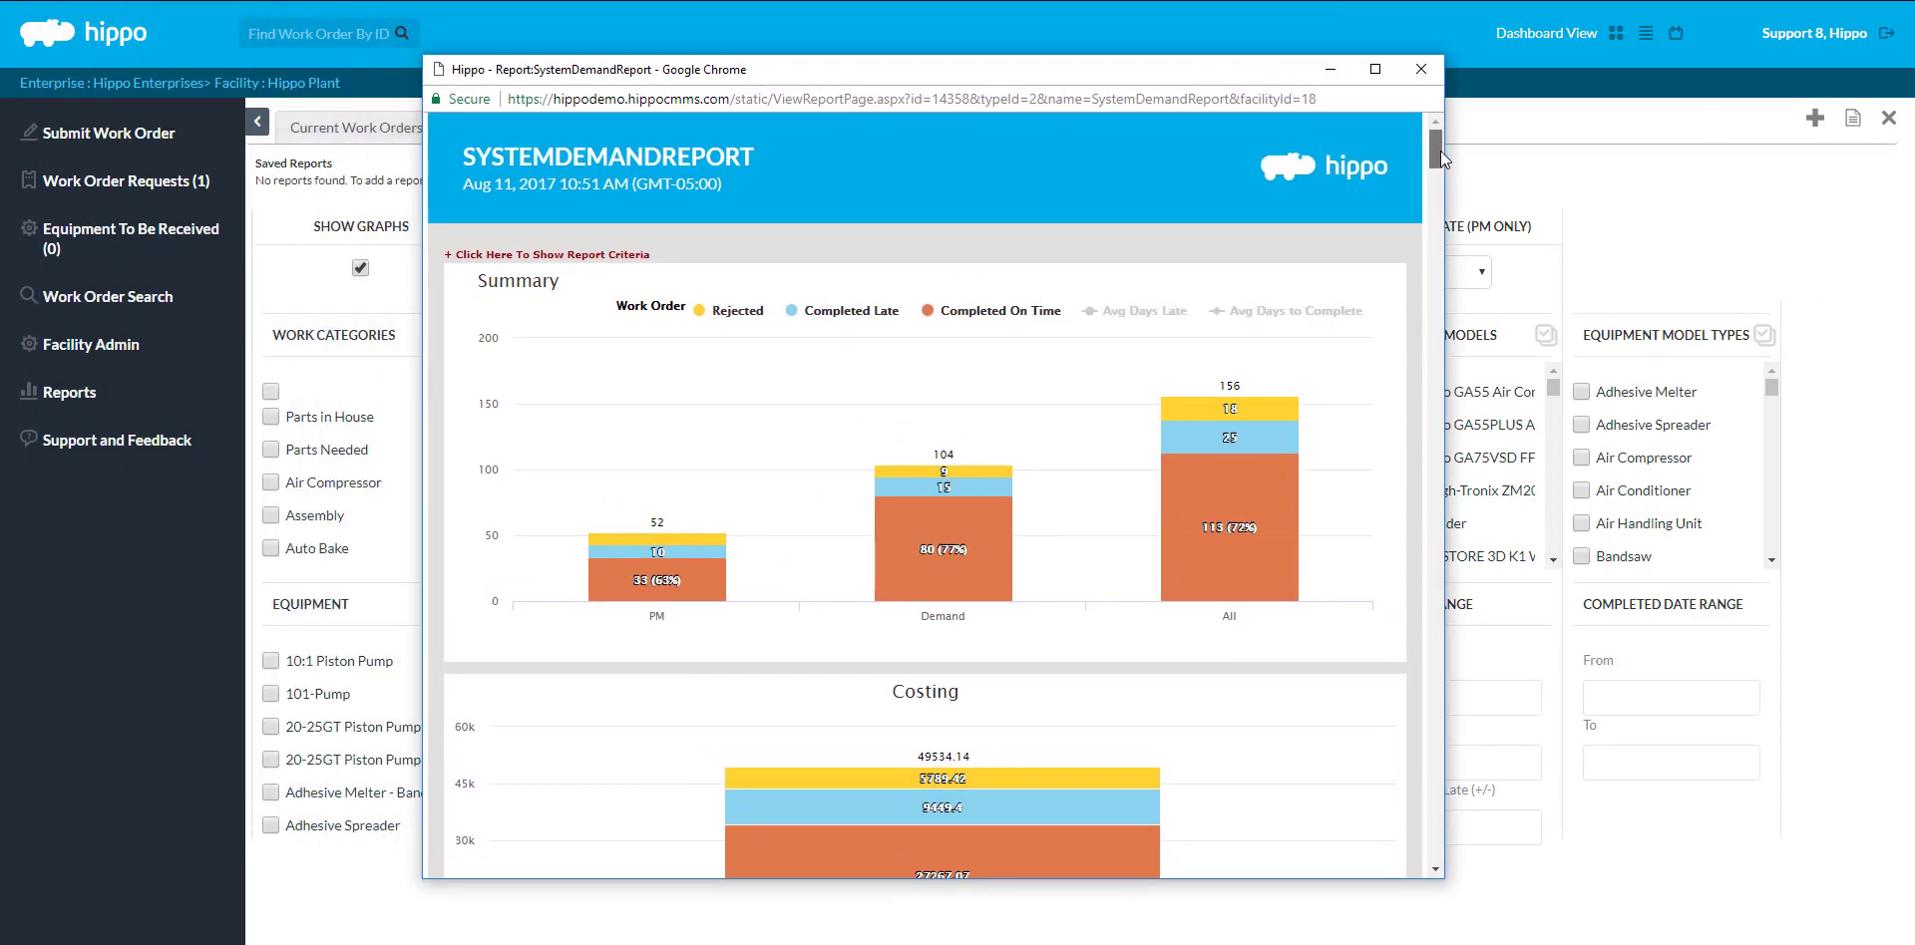
pyautogui.moveTo(1439, 157); pyautogui.dragTo(1409, 259)
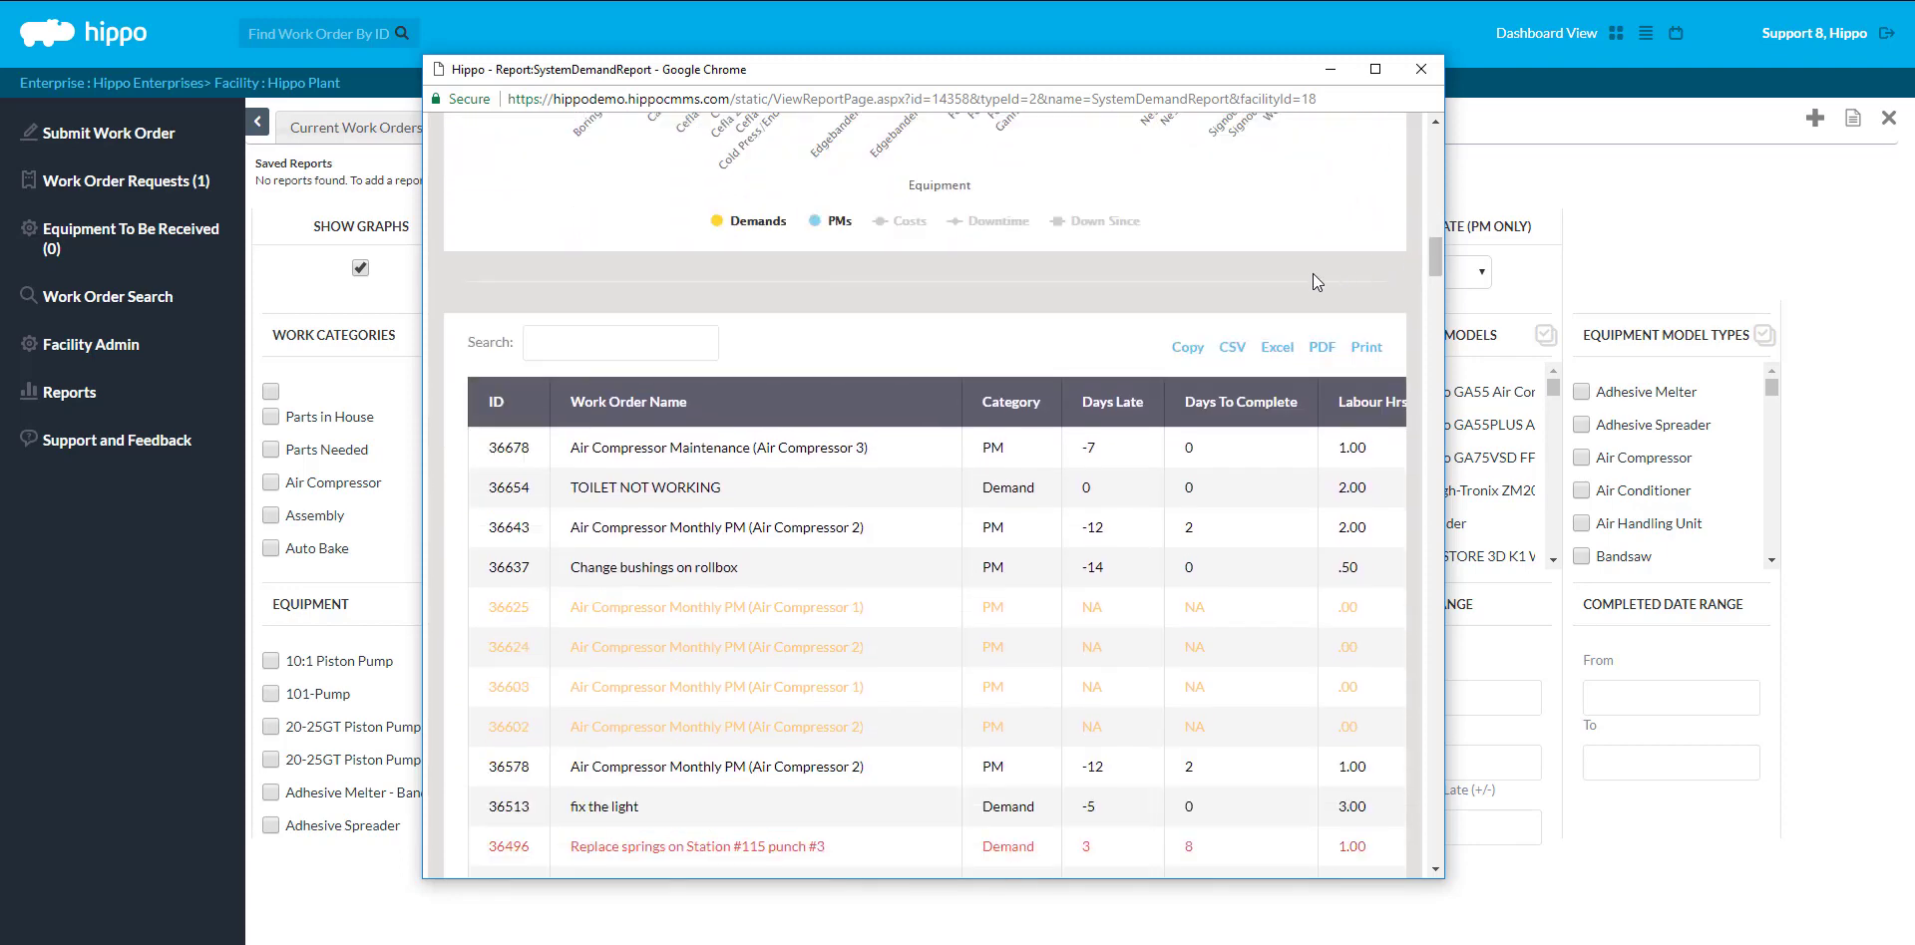
pyautogui.click(676, 350)
pyautogui.write('air com')
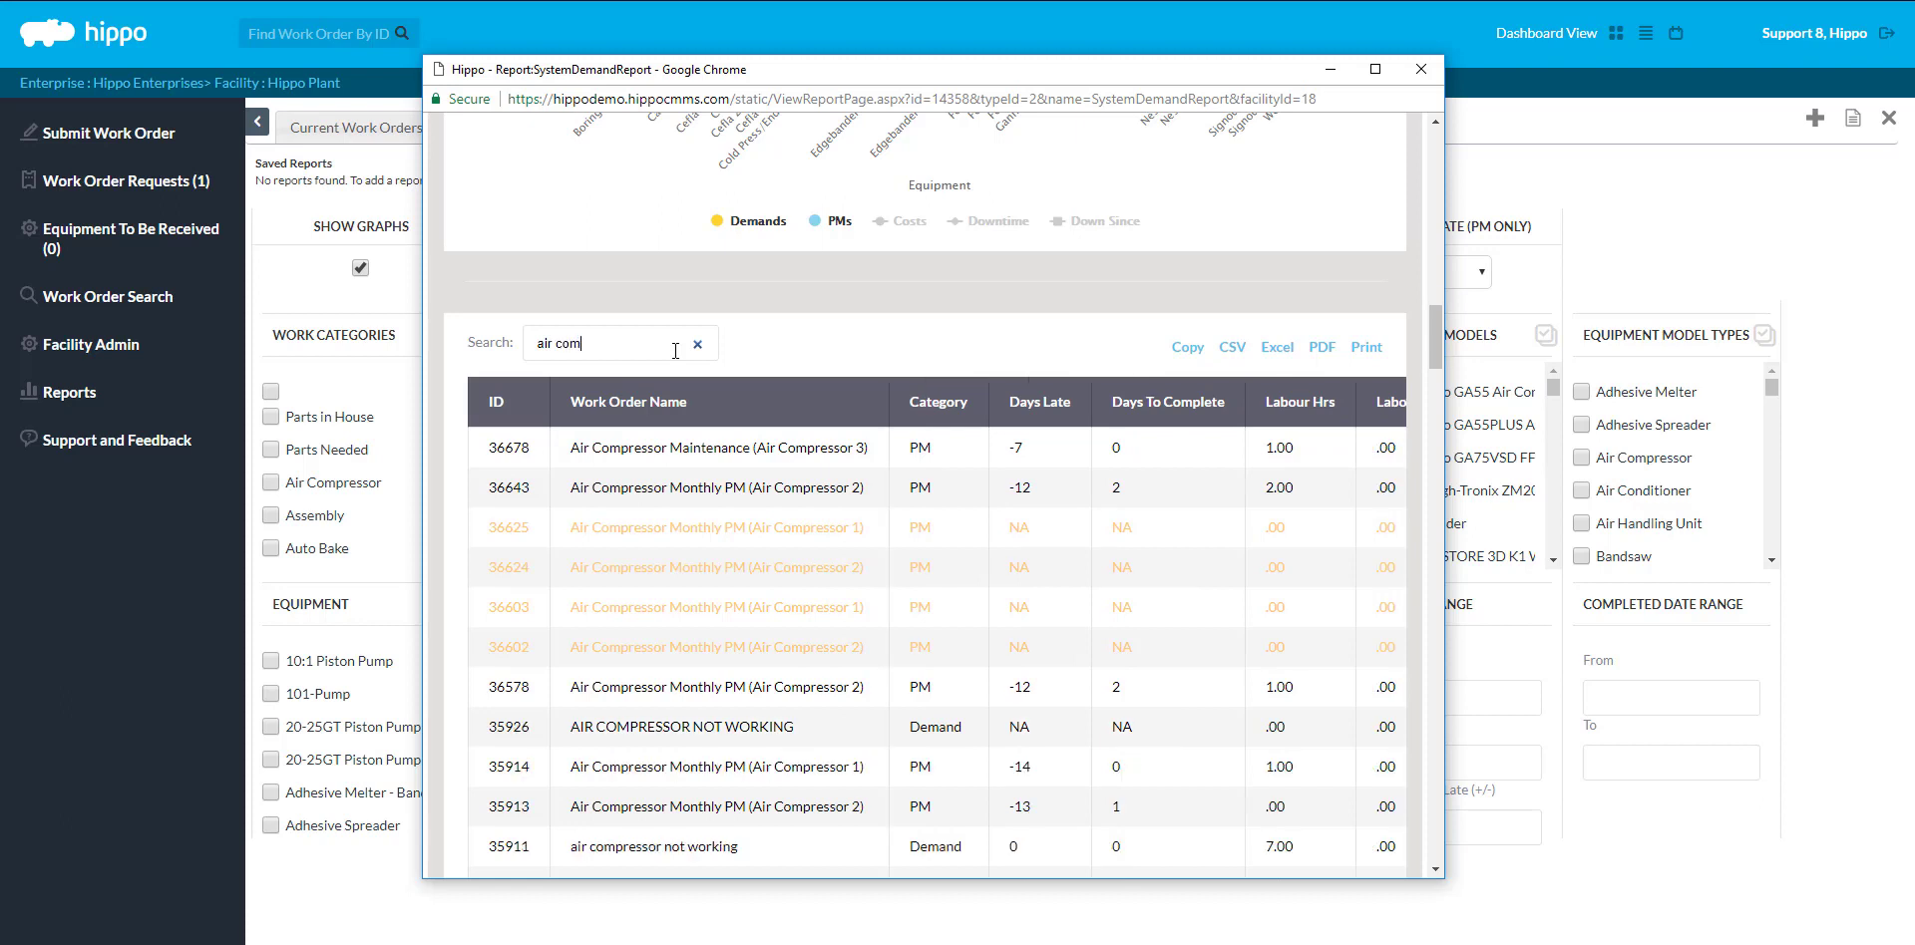
pyautogui.write('pressor')
pyautogui.moveTo(1439, 362); pyautogui.dragTo(1427, 423)
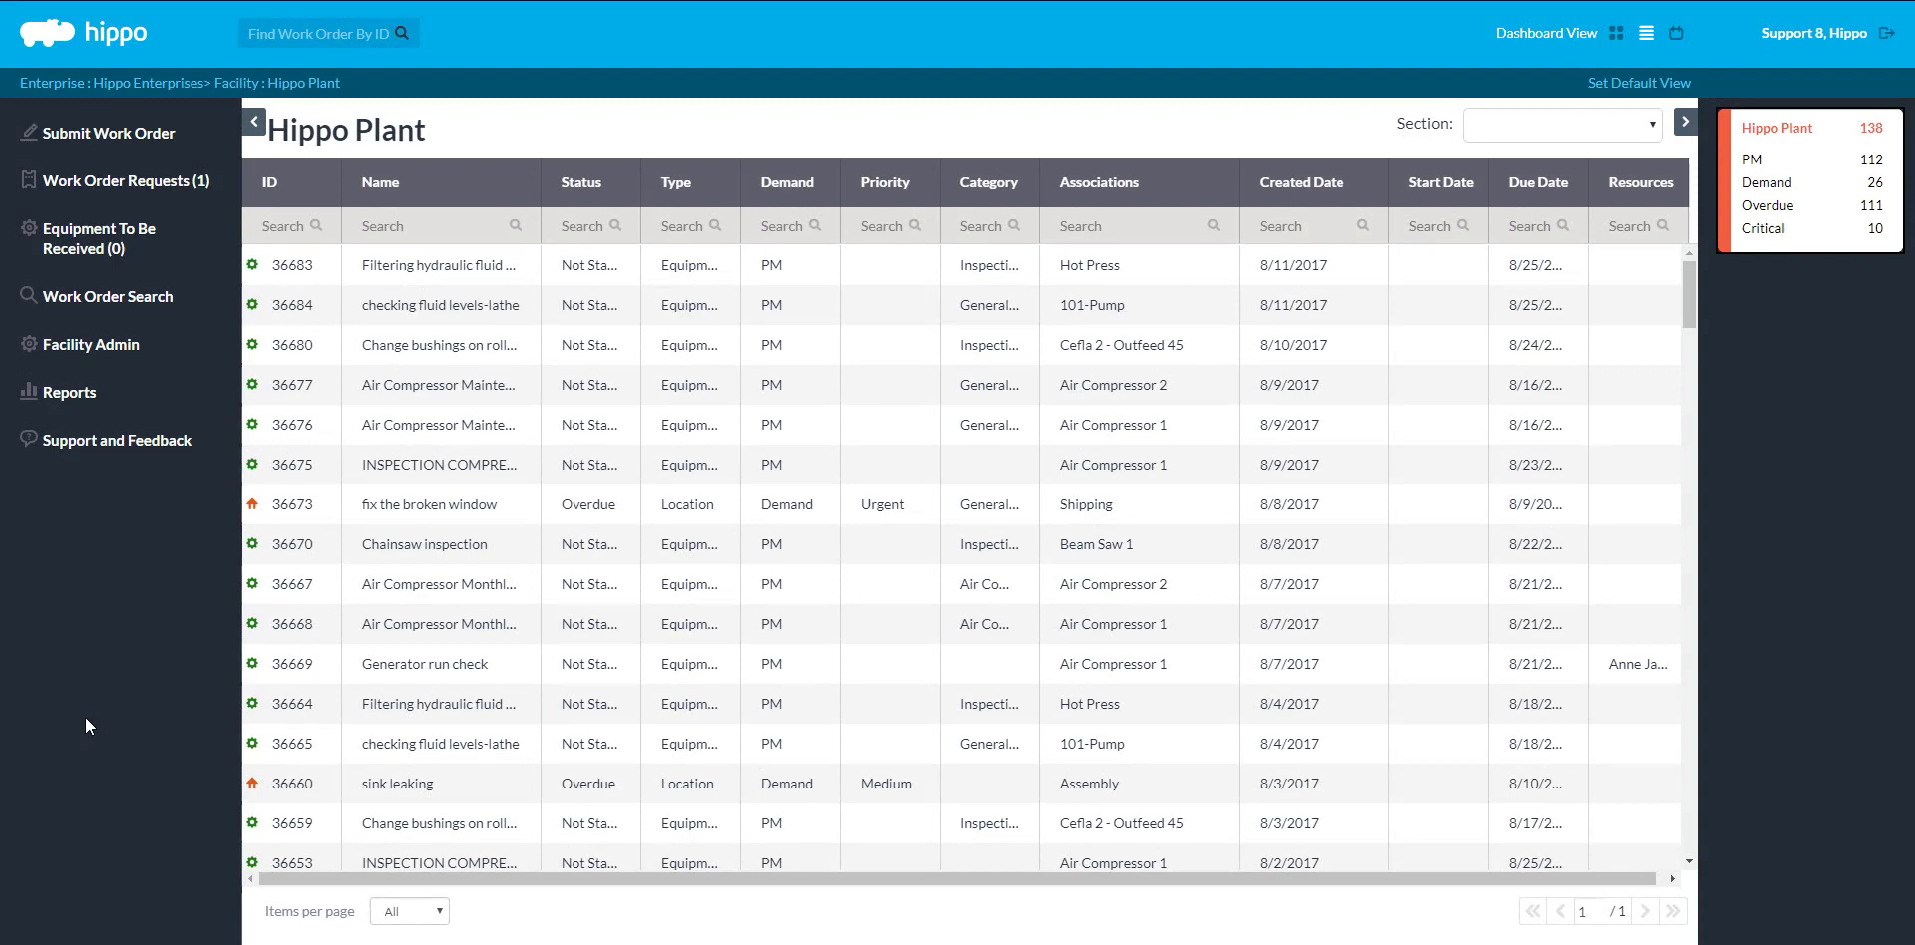
# Return to Reports and select the Maintenance History tab for Hippo Plant
pyautogui.click(61, 399)
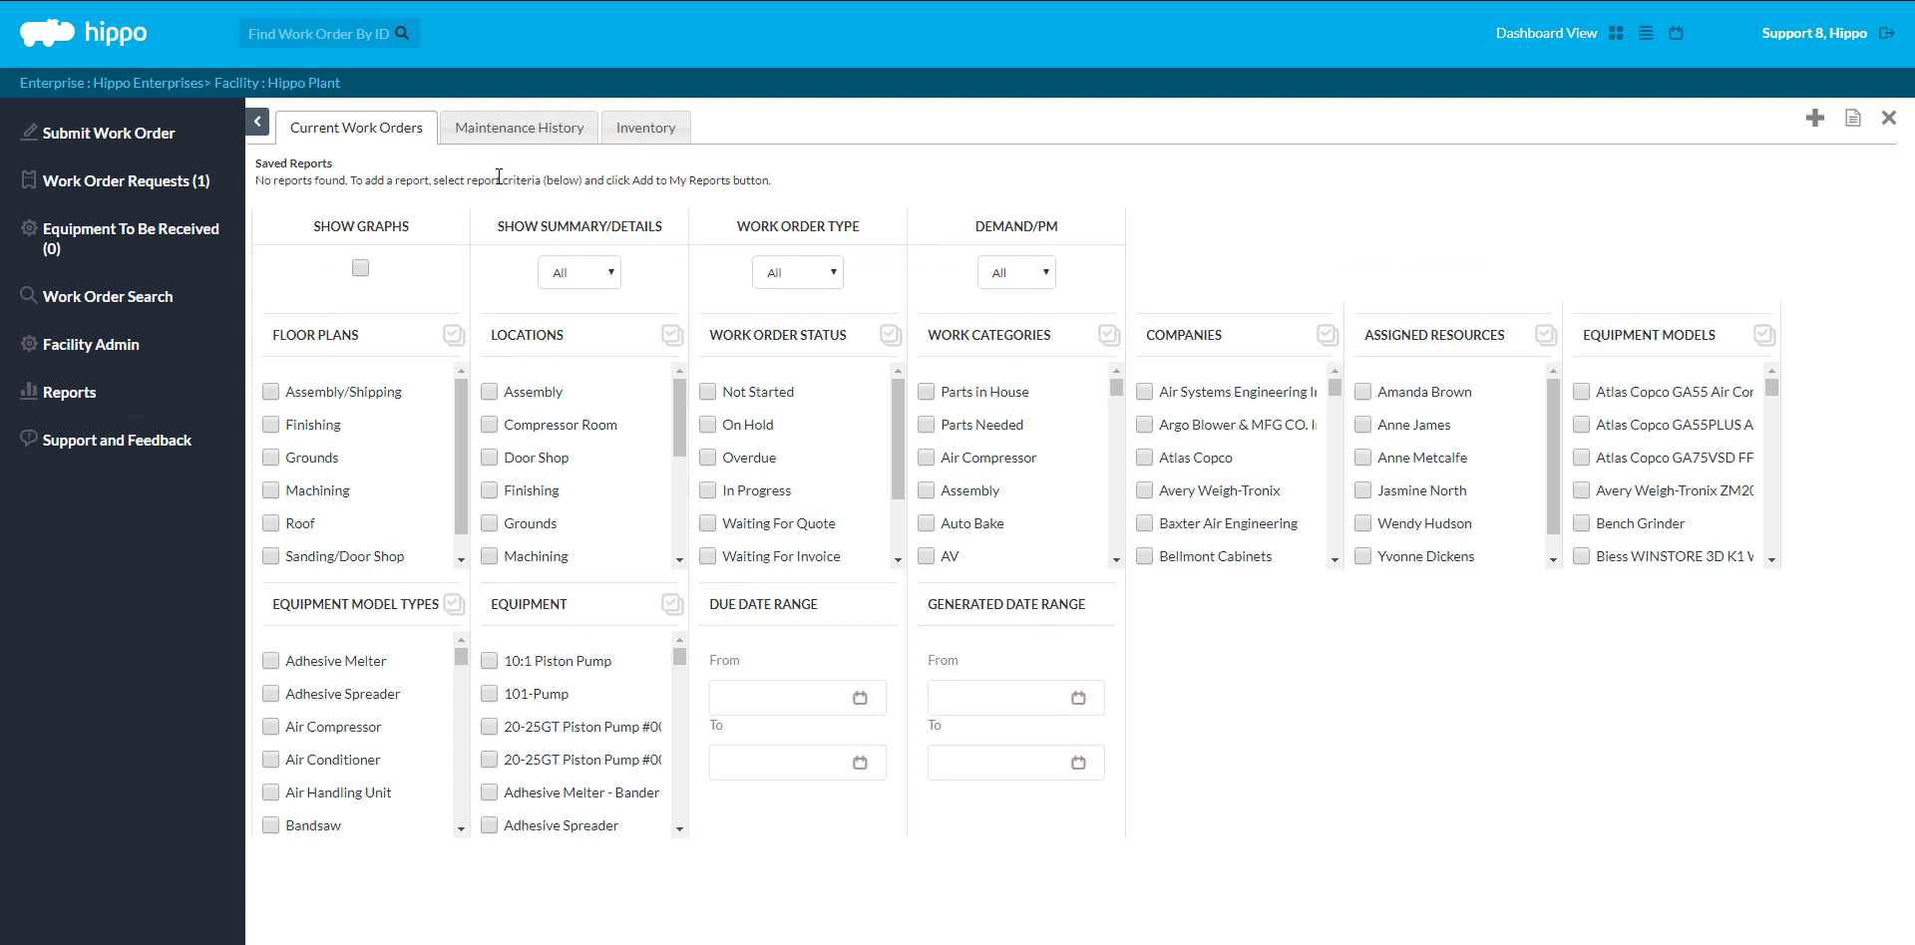
pyautogui.click(516, 137)
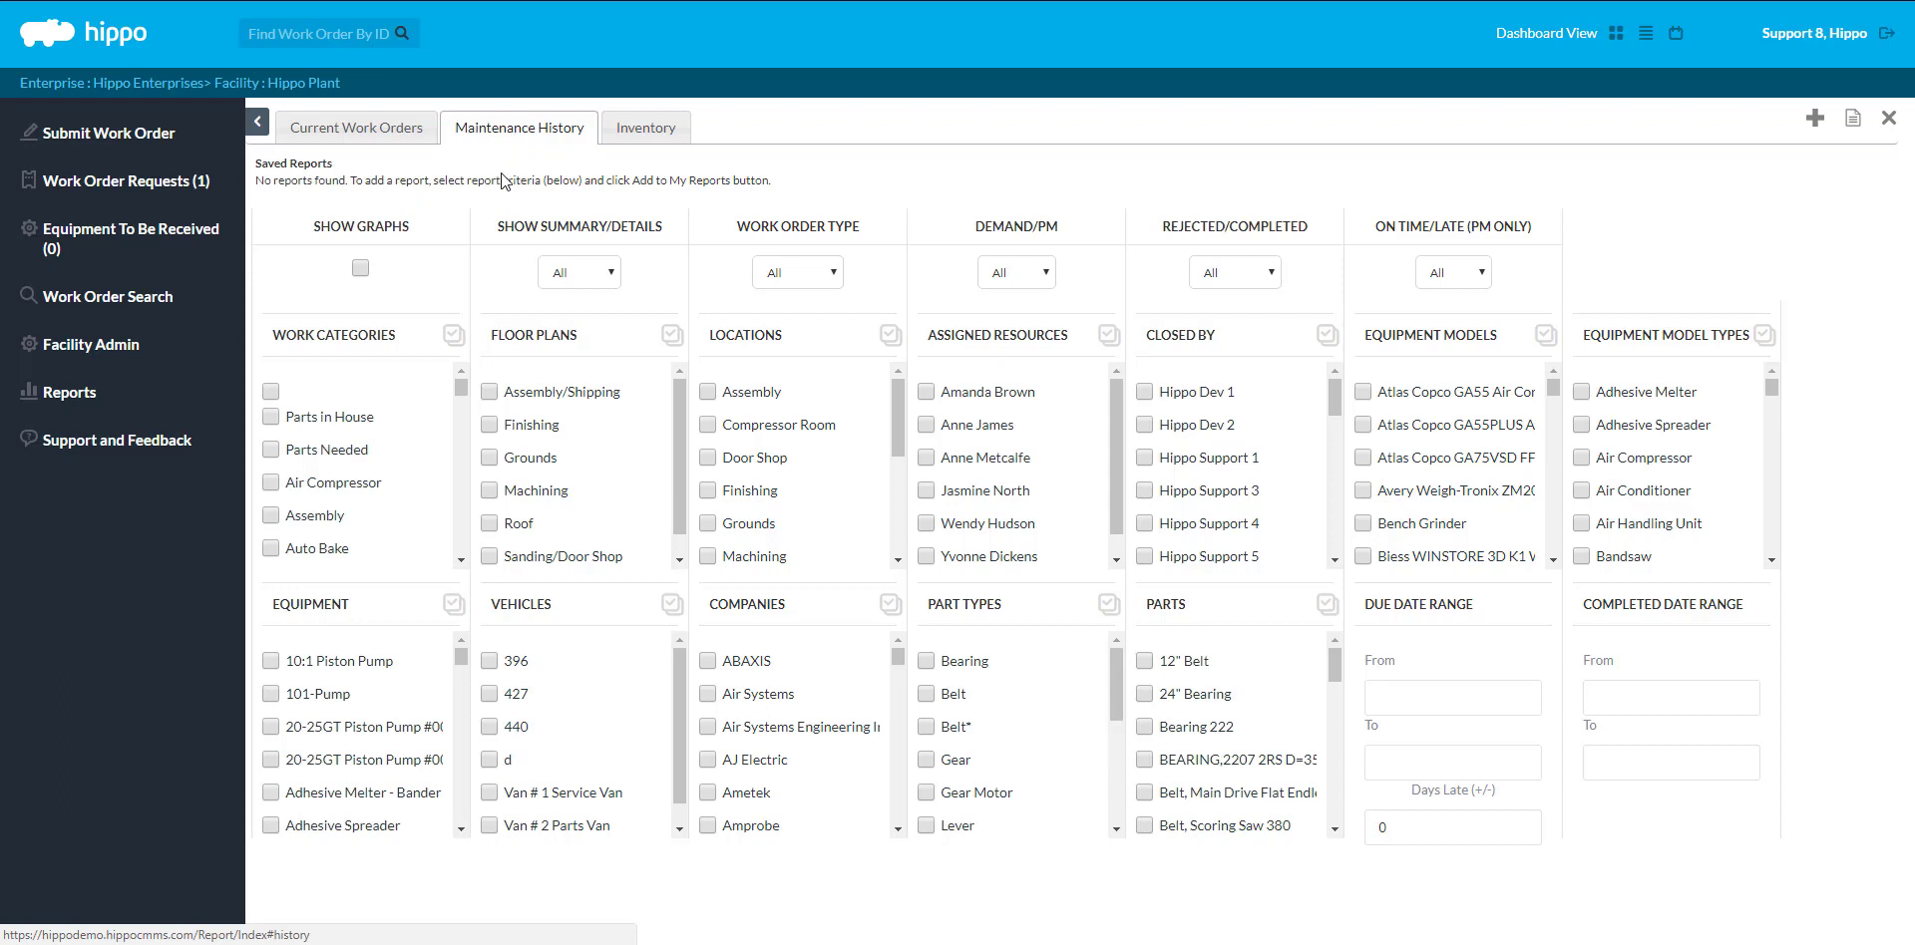
# Turn on Show Graphs and generate the report with Summary and Costing charts
pyautogui.click(361, 268)
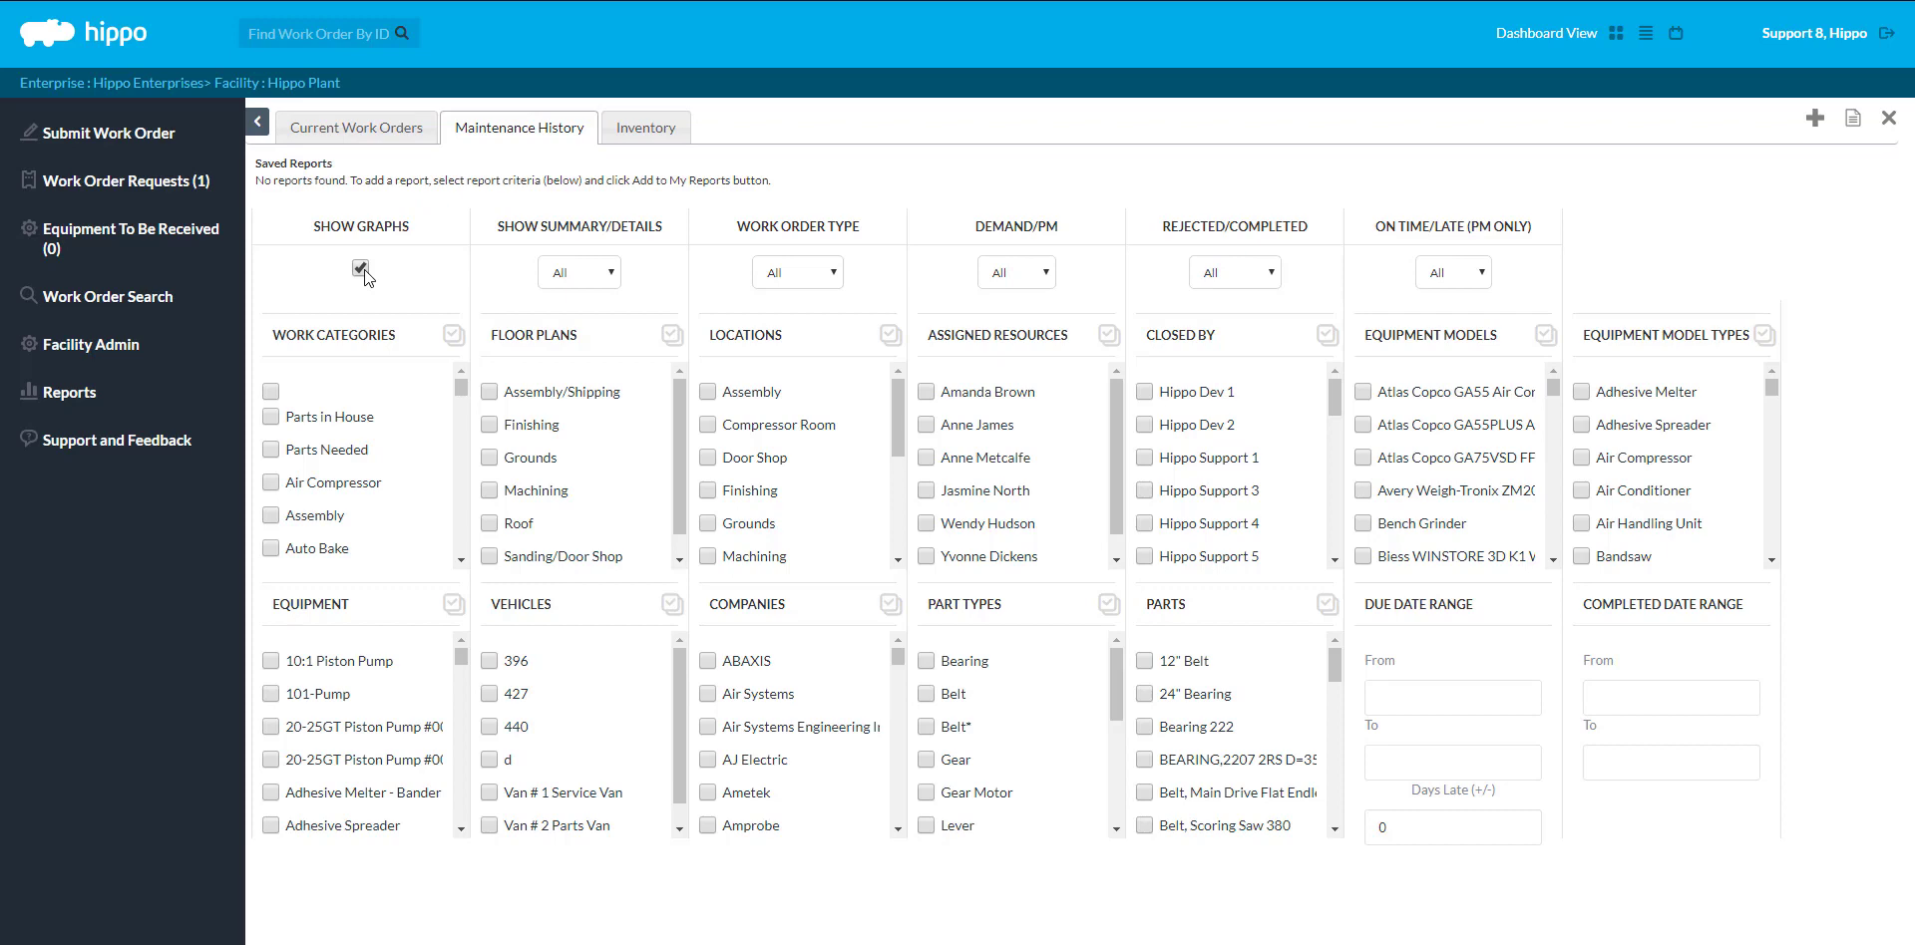
pyautogui.click(1853, 121)
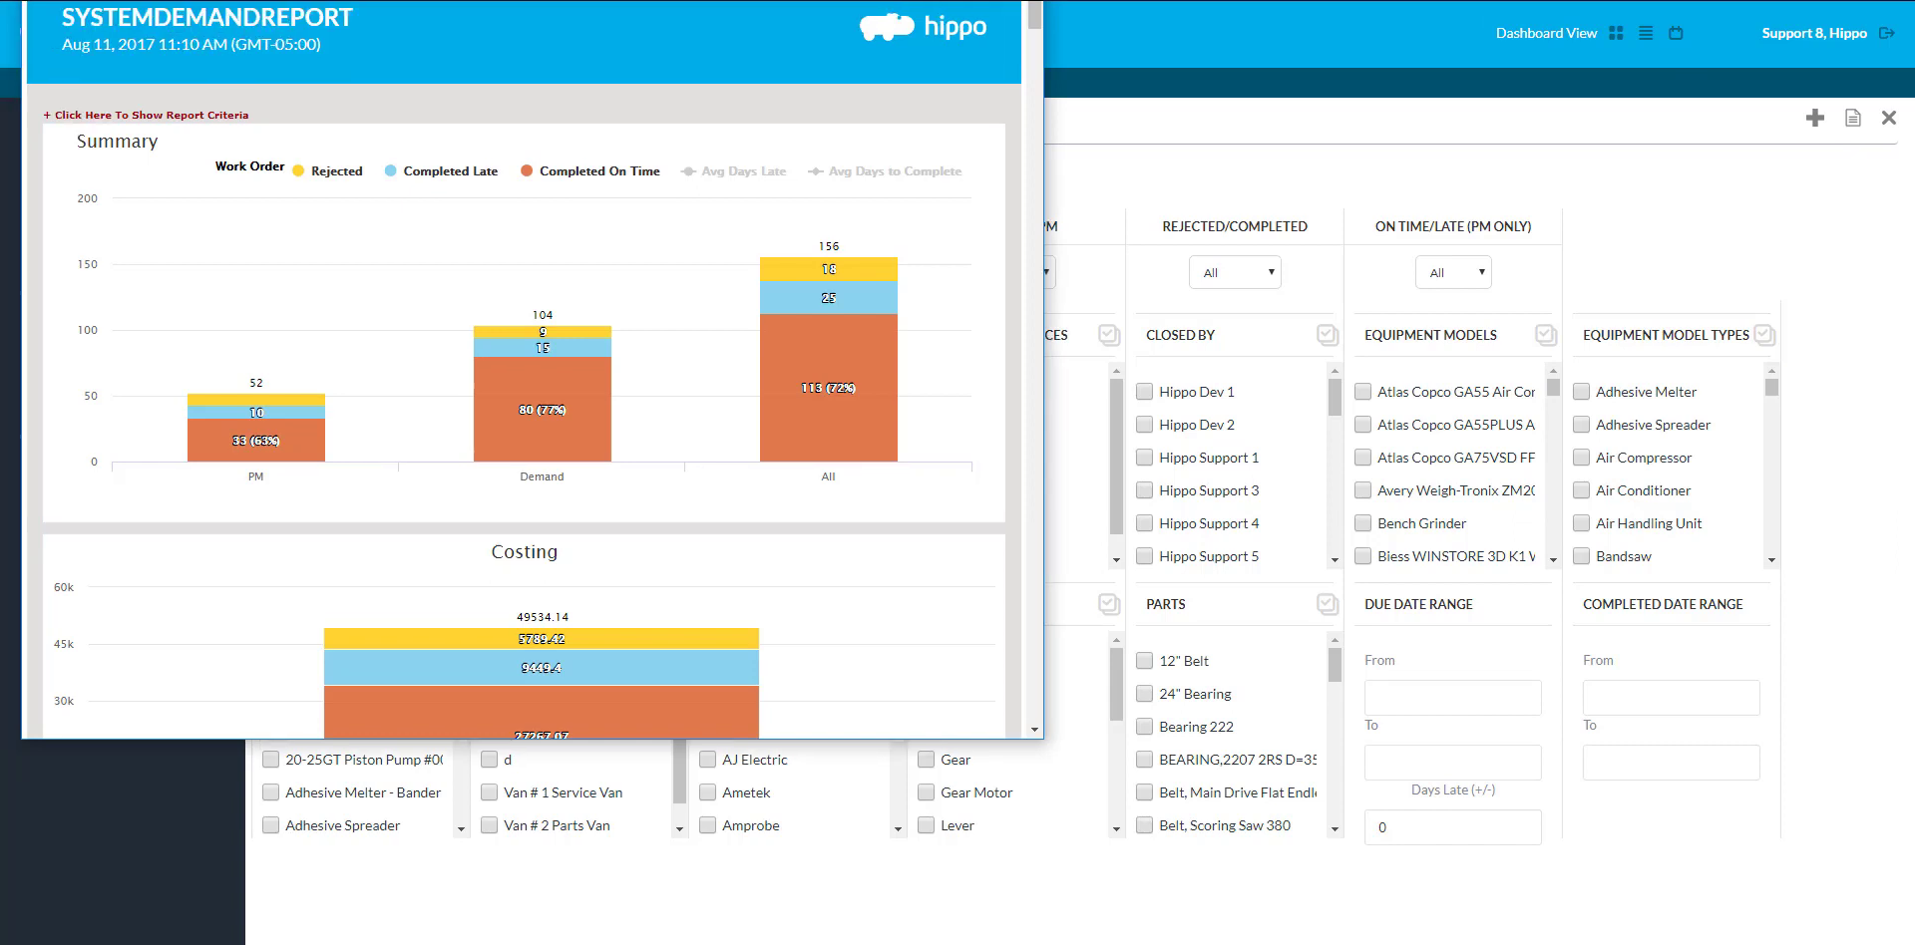
# Center the report window and scroll through the Costing, Resources and Equipment charts
pyautogui.moveTo(830, 0); pyautogui.dragTo(1299, 82)
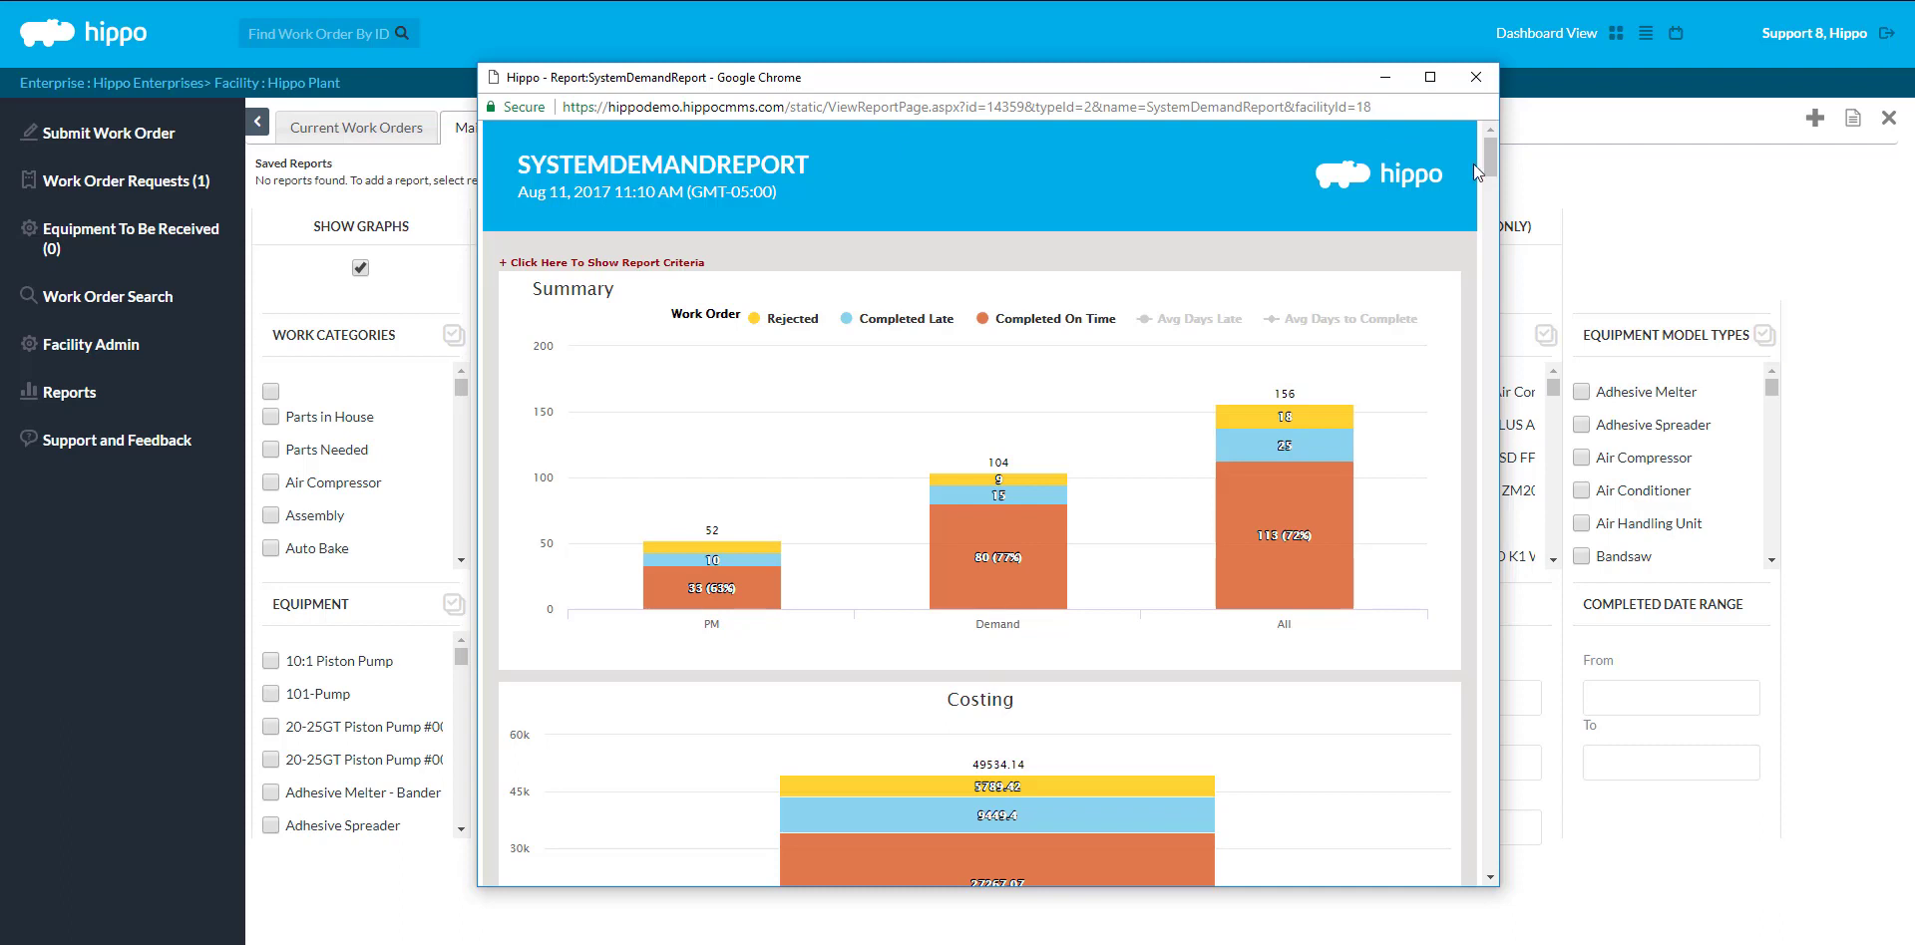
pyautogui.moveTo(1484, 169); pyautogui.dragTo(1484, 195)
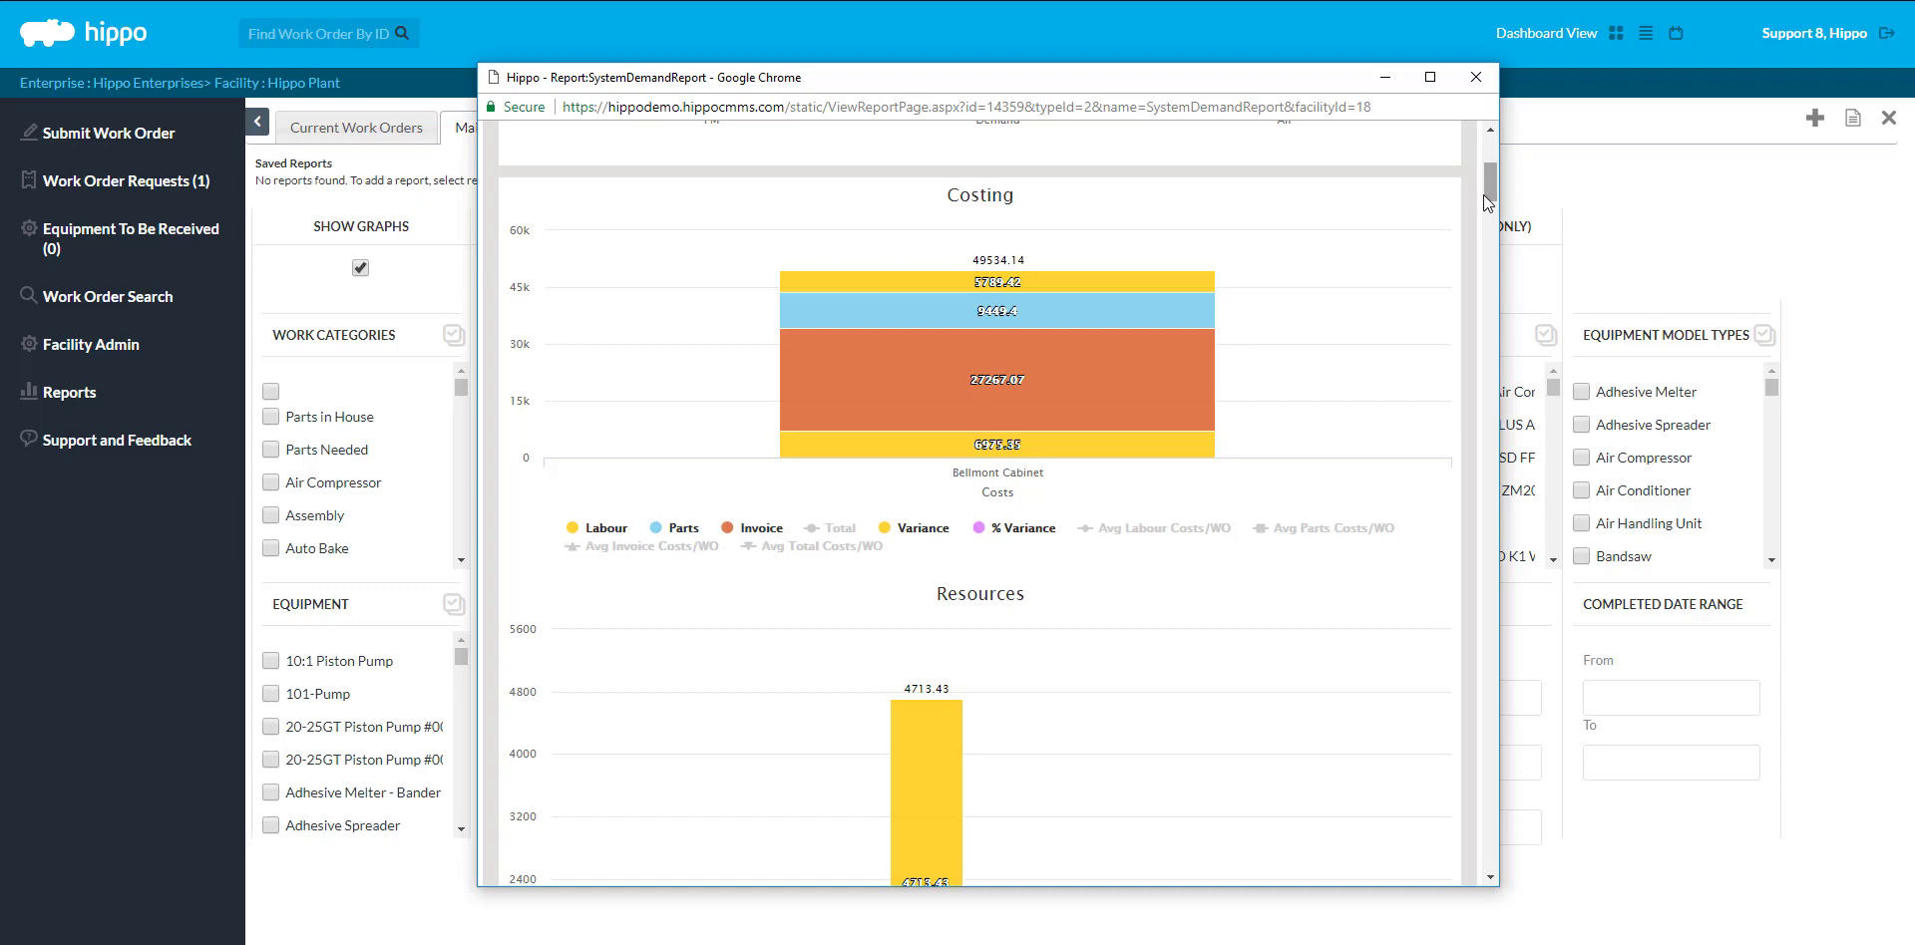
pyautogui.moveTo(1486, 195); pyautogui.dragTo(1480, 218)
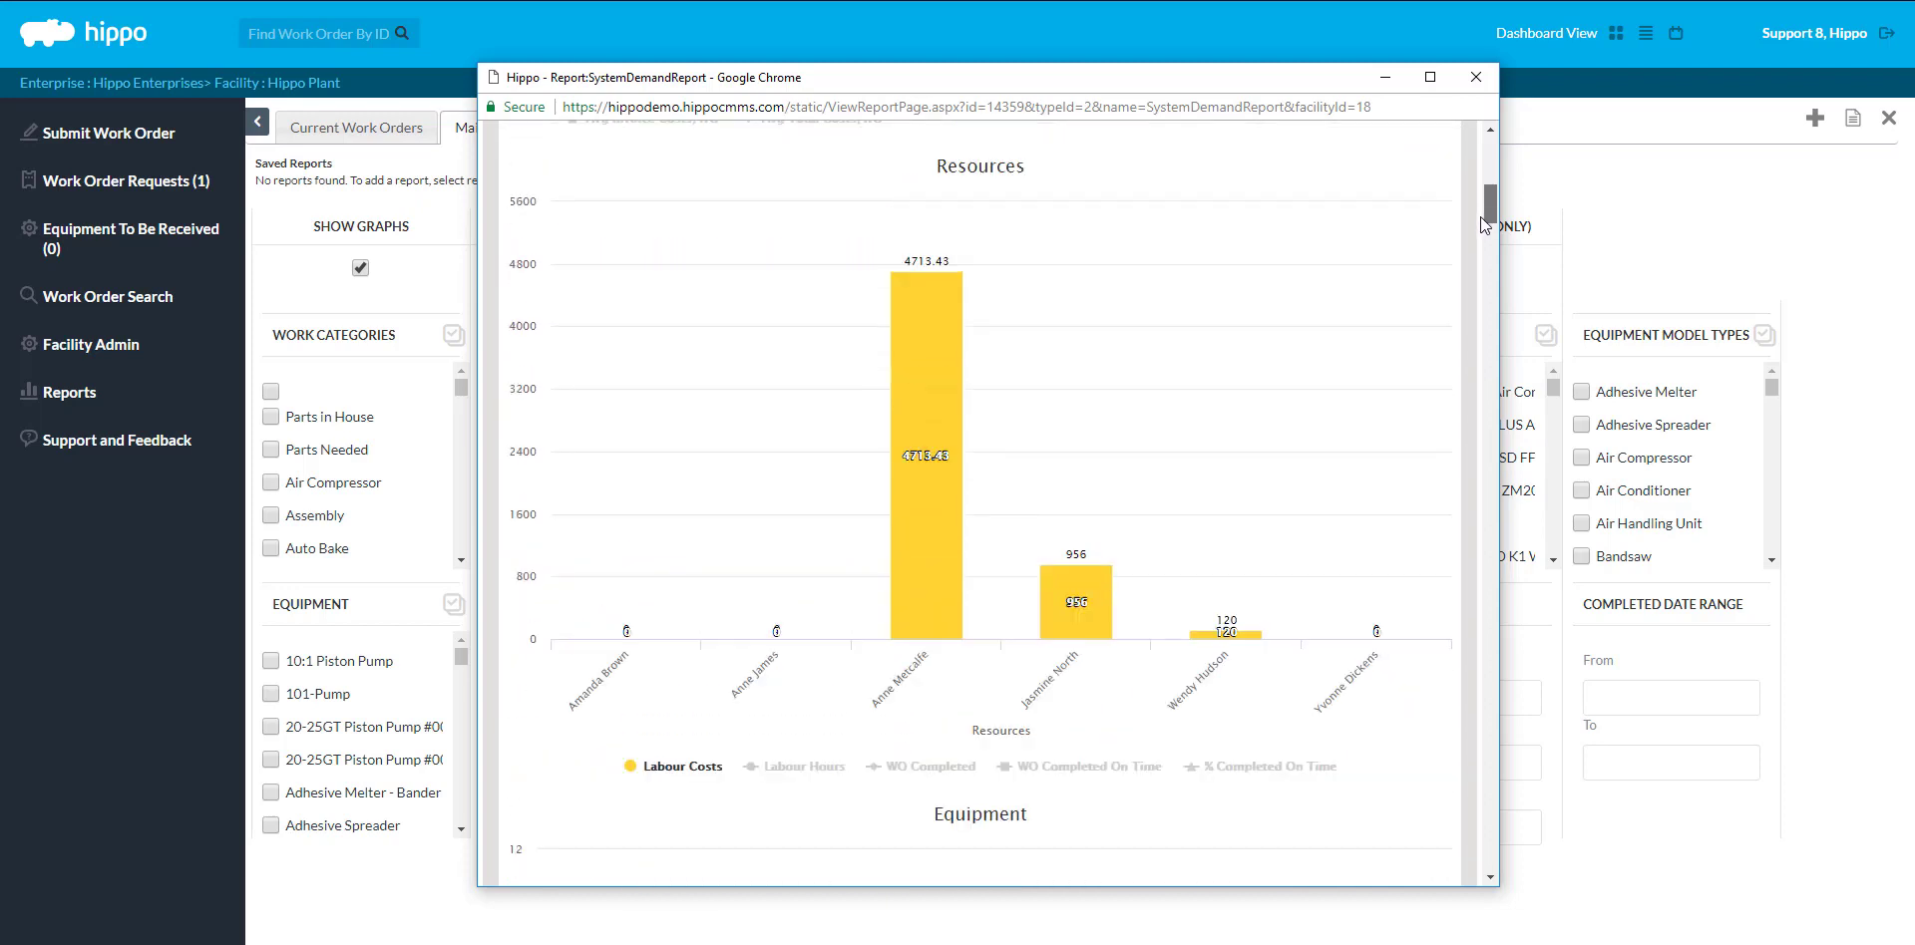
pyautogui.moveTo(1480, 217); pyautogui.dragTo(1468, 245)
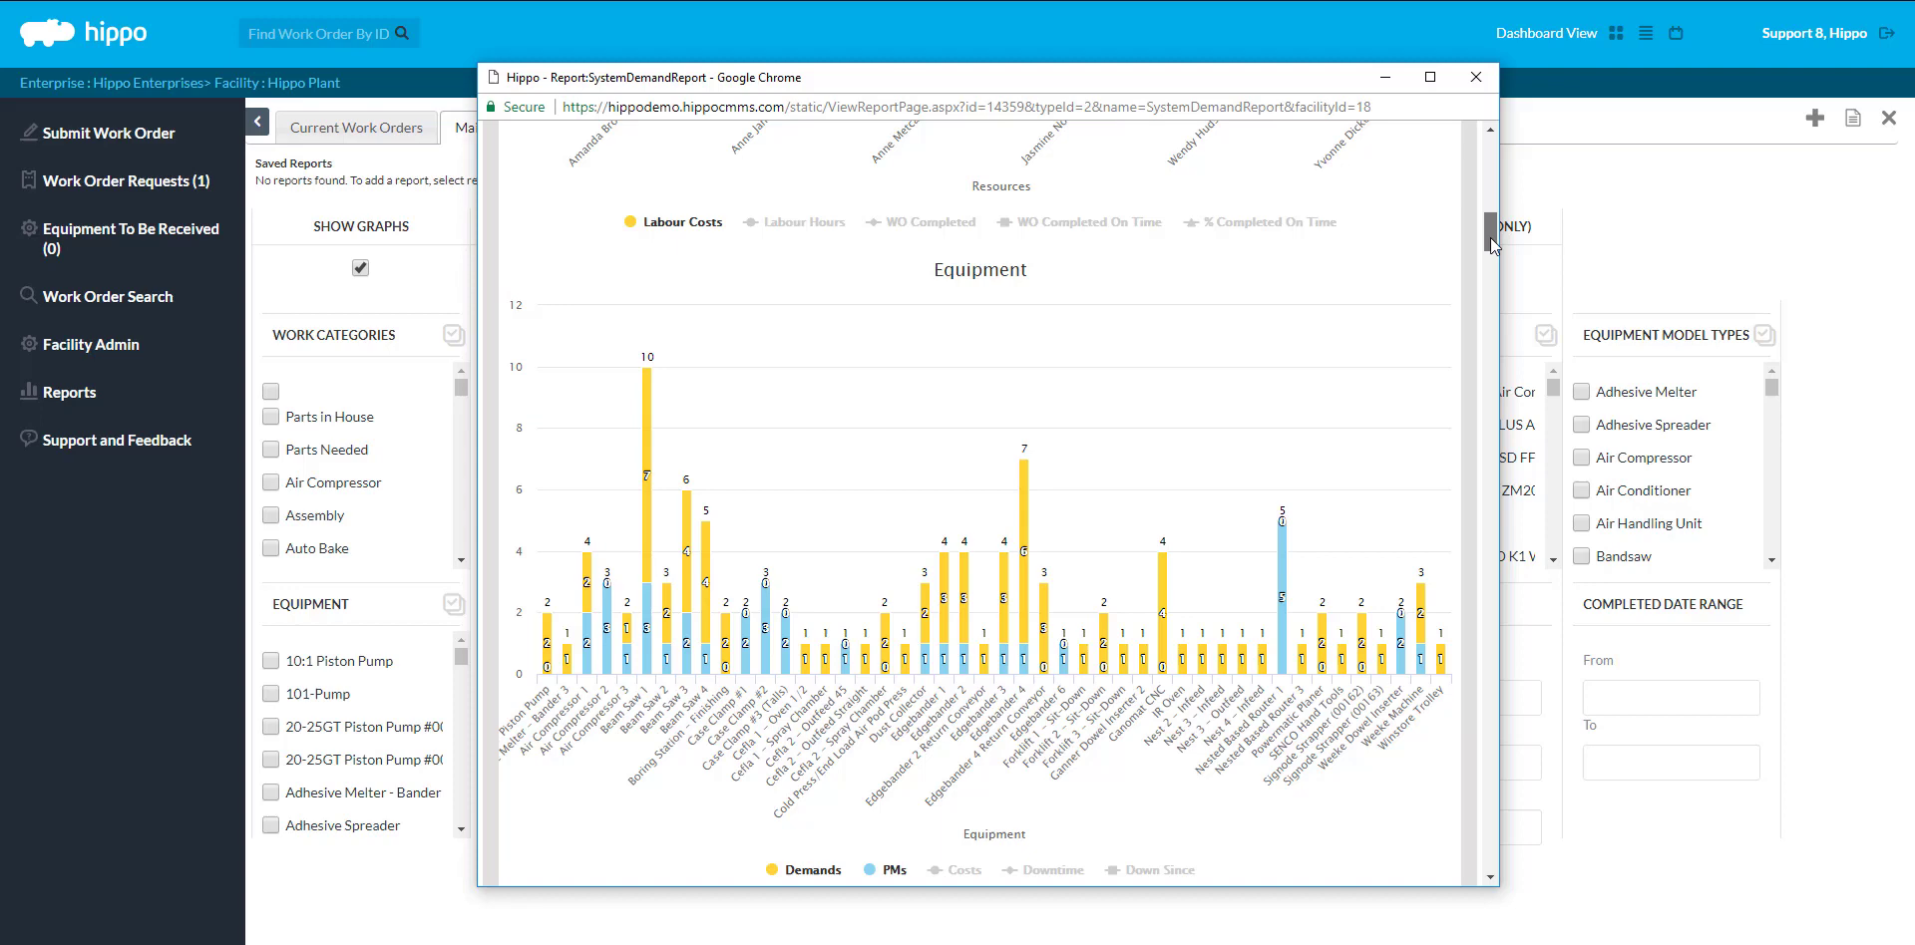
pyautogui.moveTo(1490, 237); pyautogui.dragTo(1484, 277)
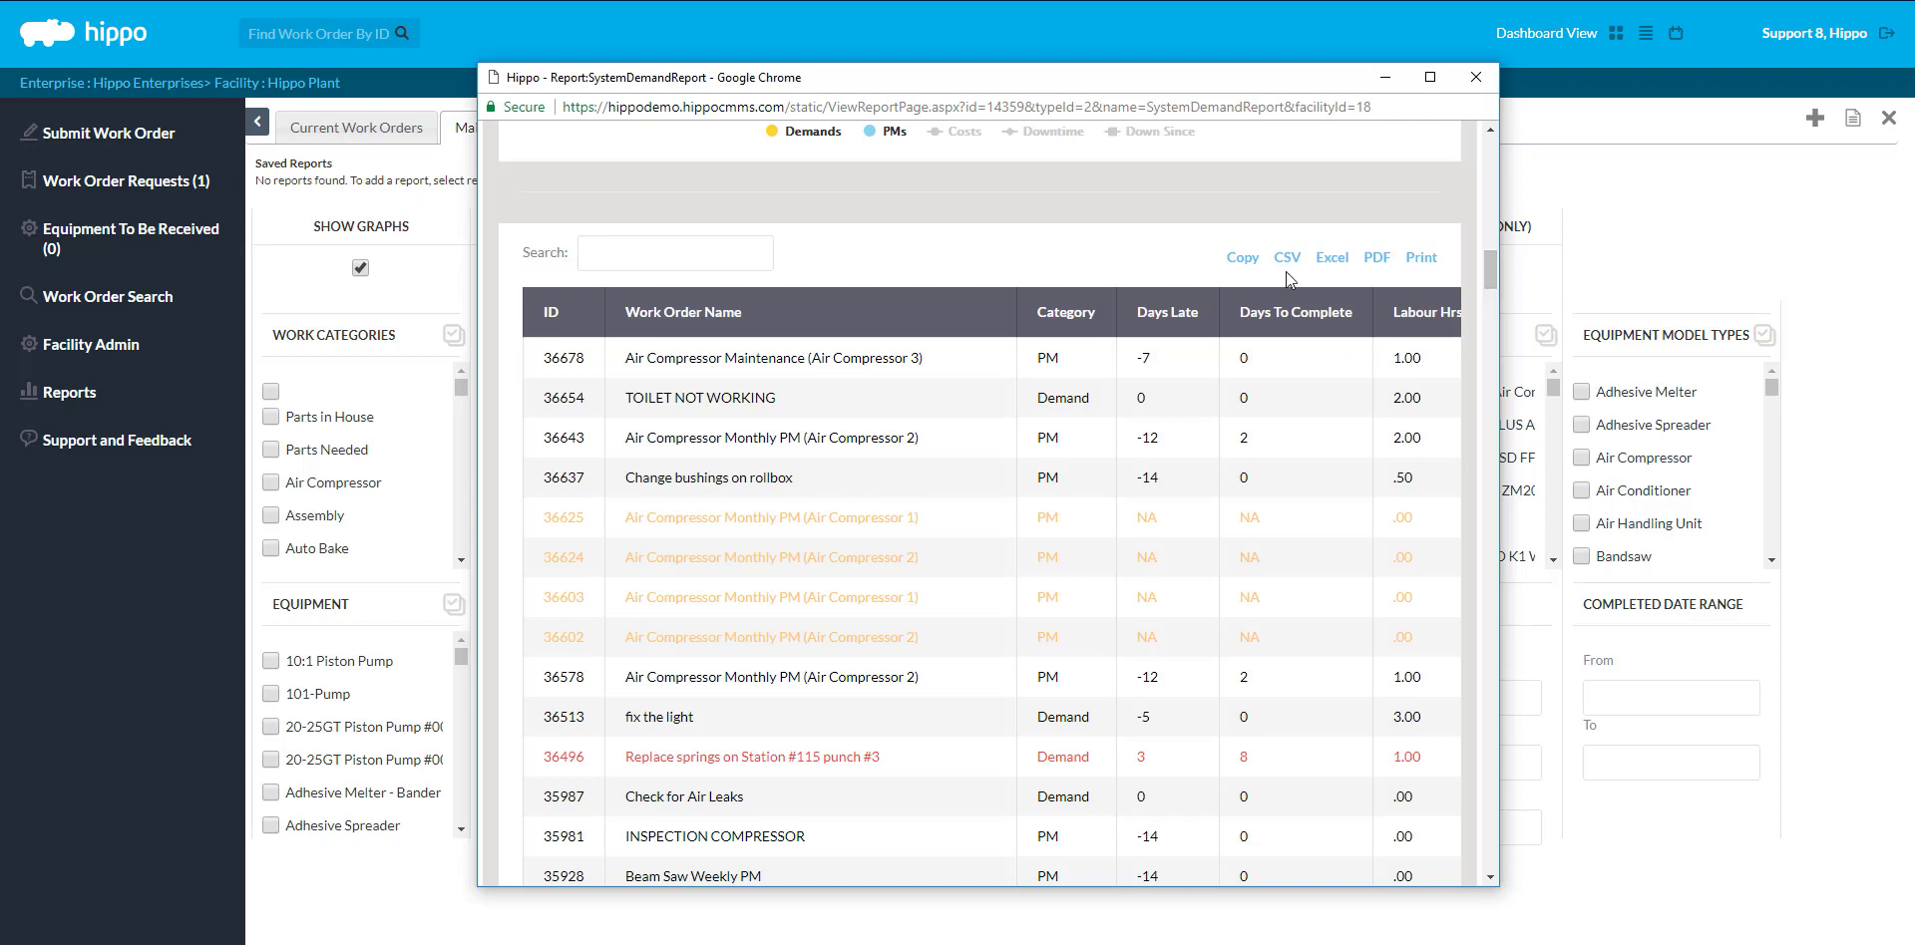
# Search the report for 'air compressor' and scroll down to the Summary statistics
pyautogui.click(734, 265)
pyautogui.write('air comp')
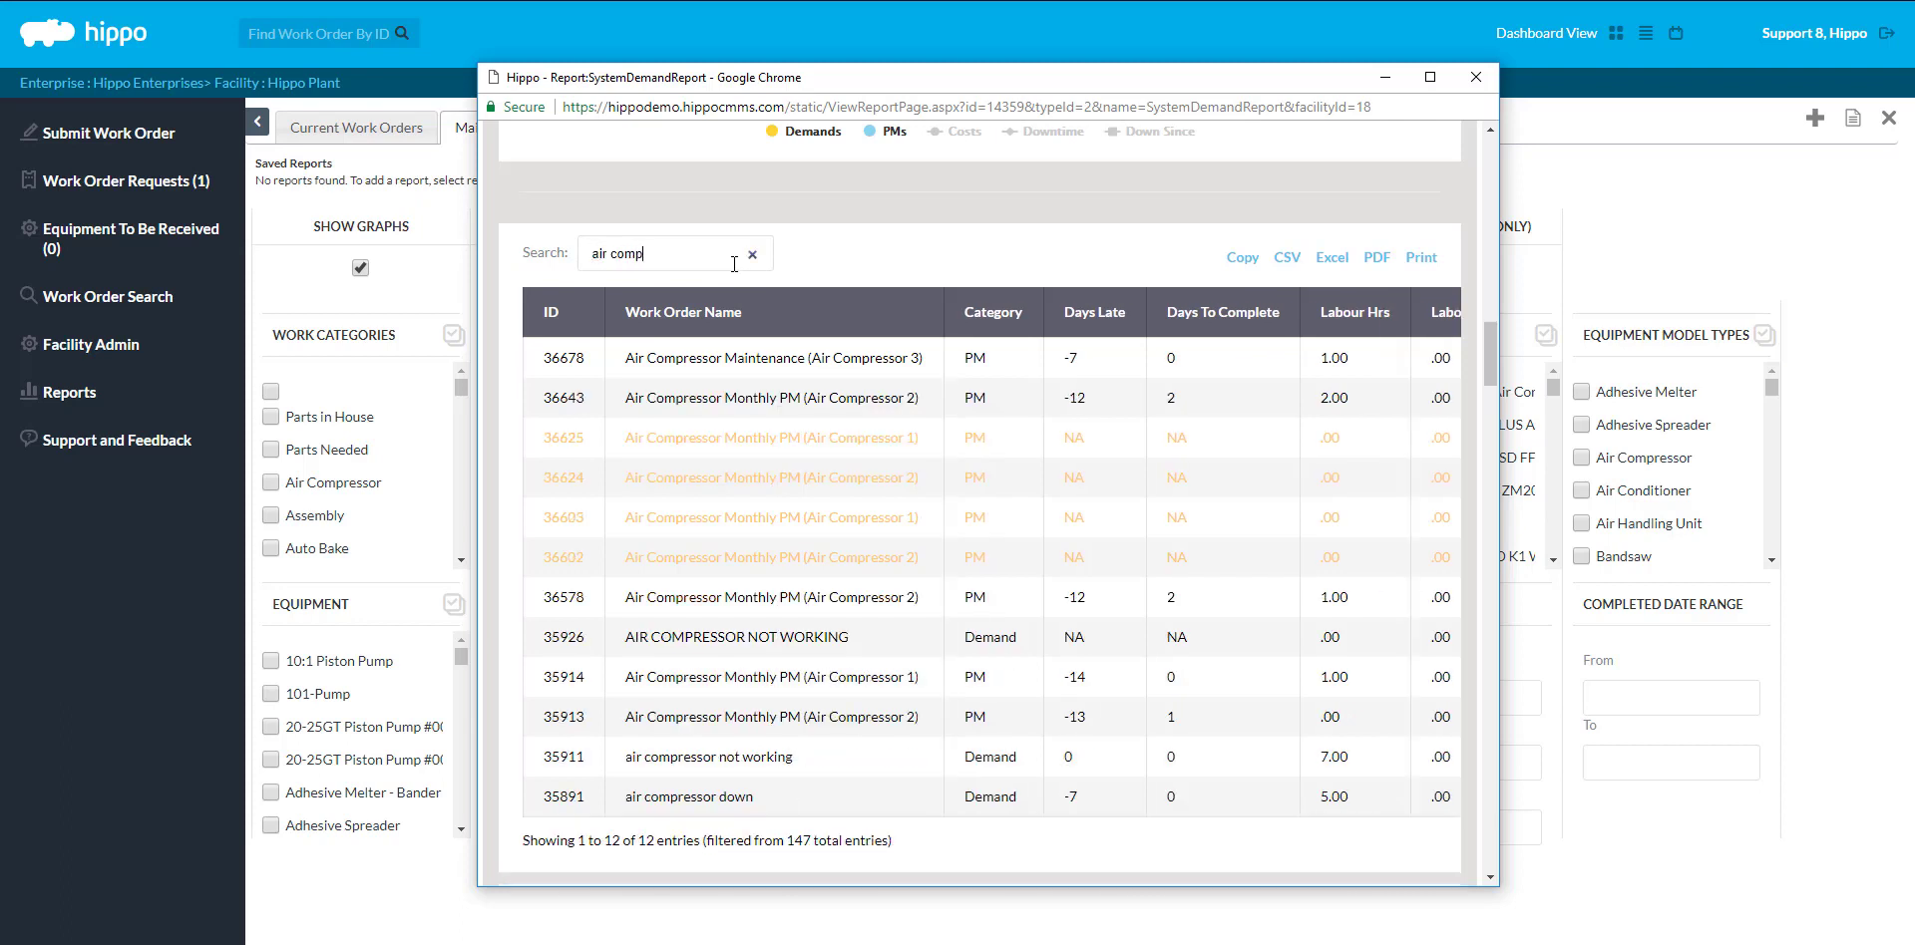
pyautogui.write('ressor')
pyautogui.moveTo(1492, 359); pyautogui.dragTo(1472, 422)
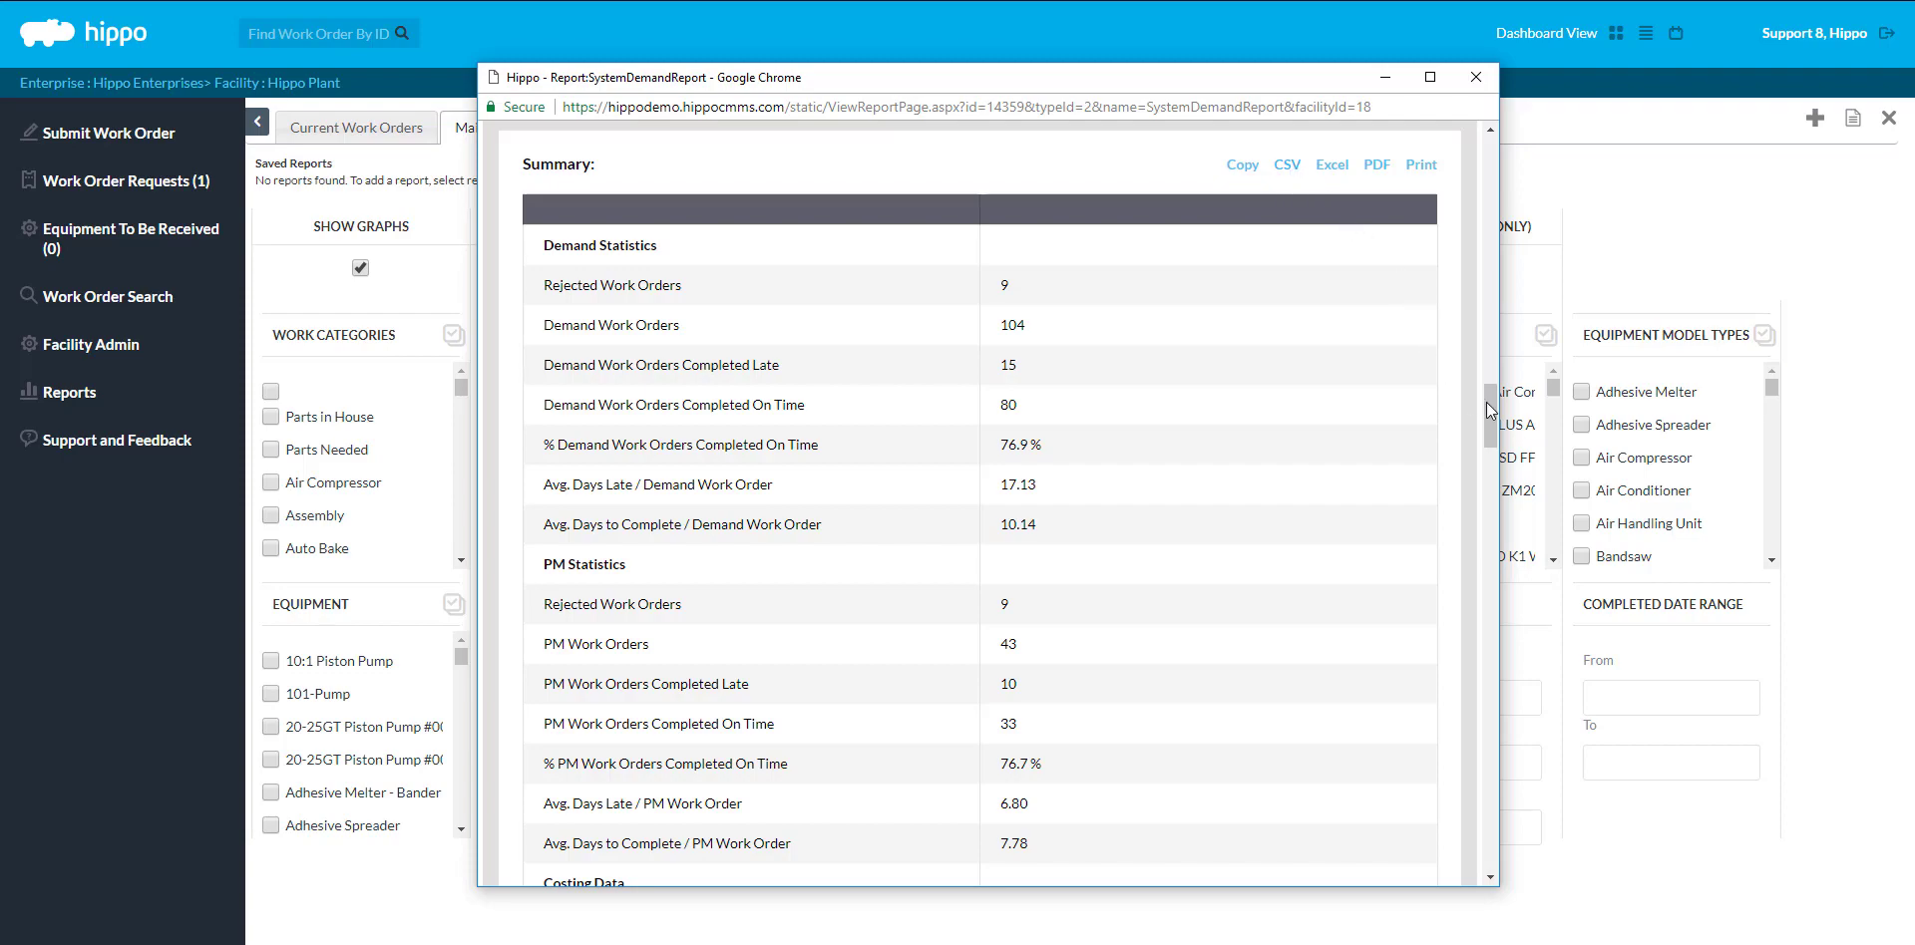
pyautogui.moveTo(1490, 411); pyautogui.dragTo(1464, 838)
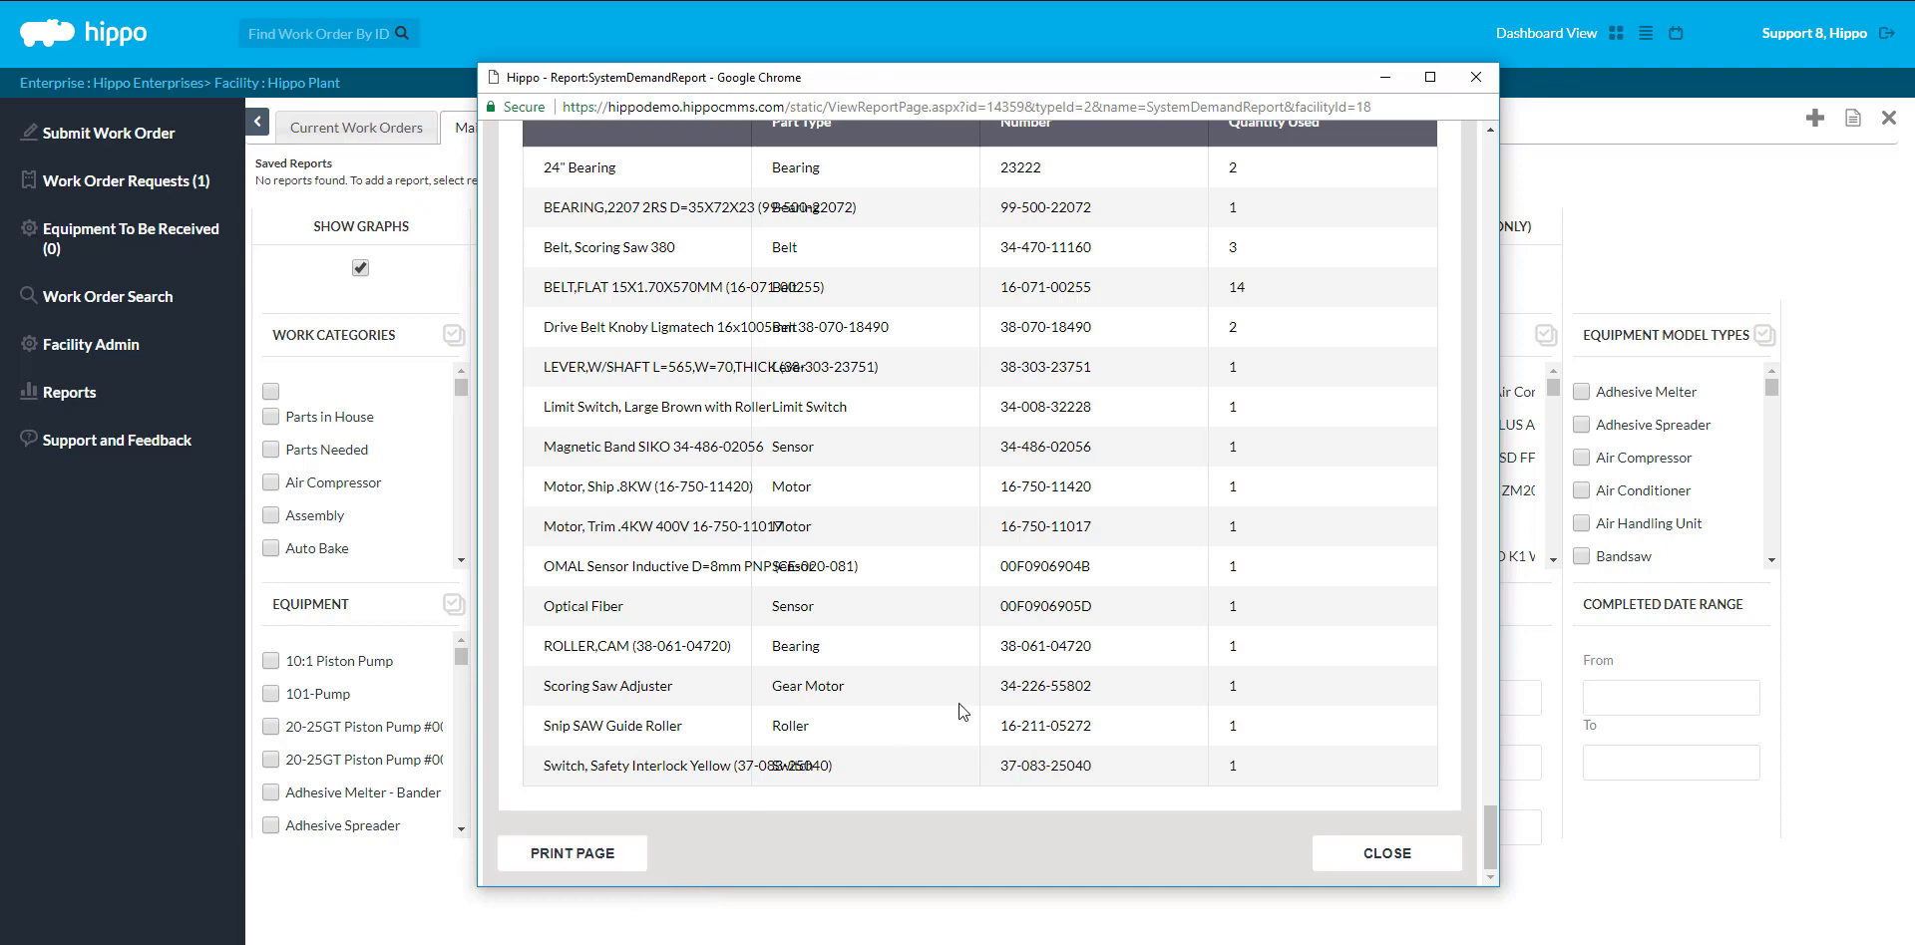
# Close the report and save the criteria as a user report named 'monthly report'
pyautogui.click(1474, 78)
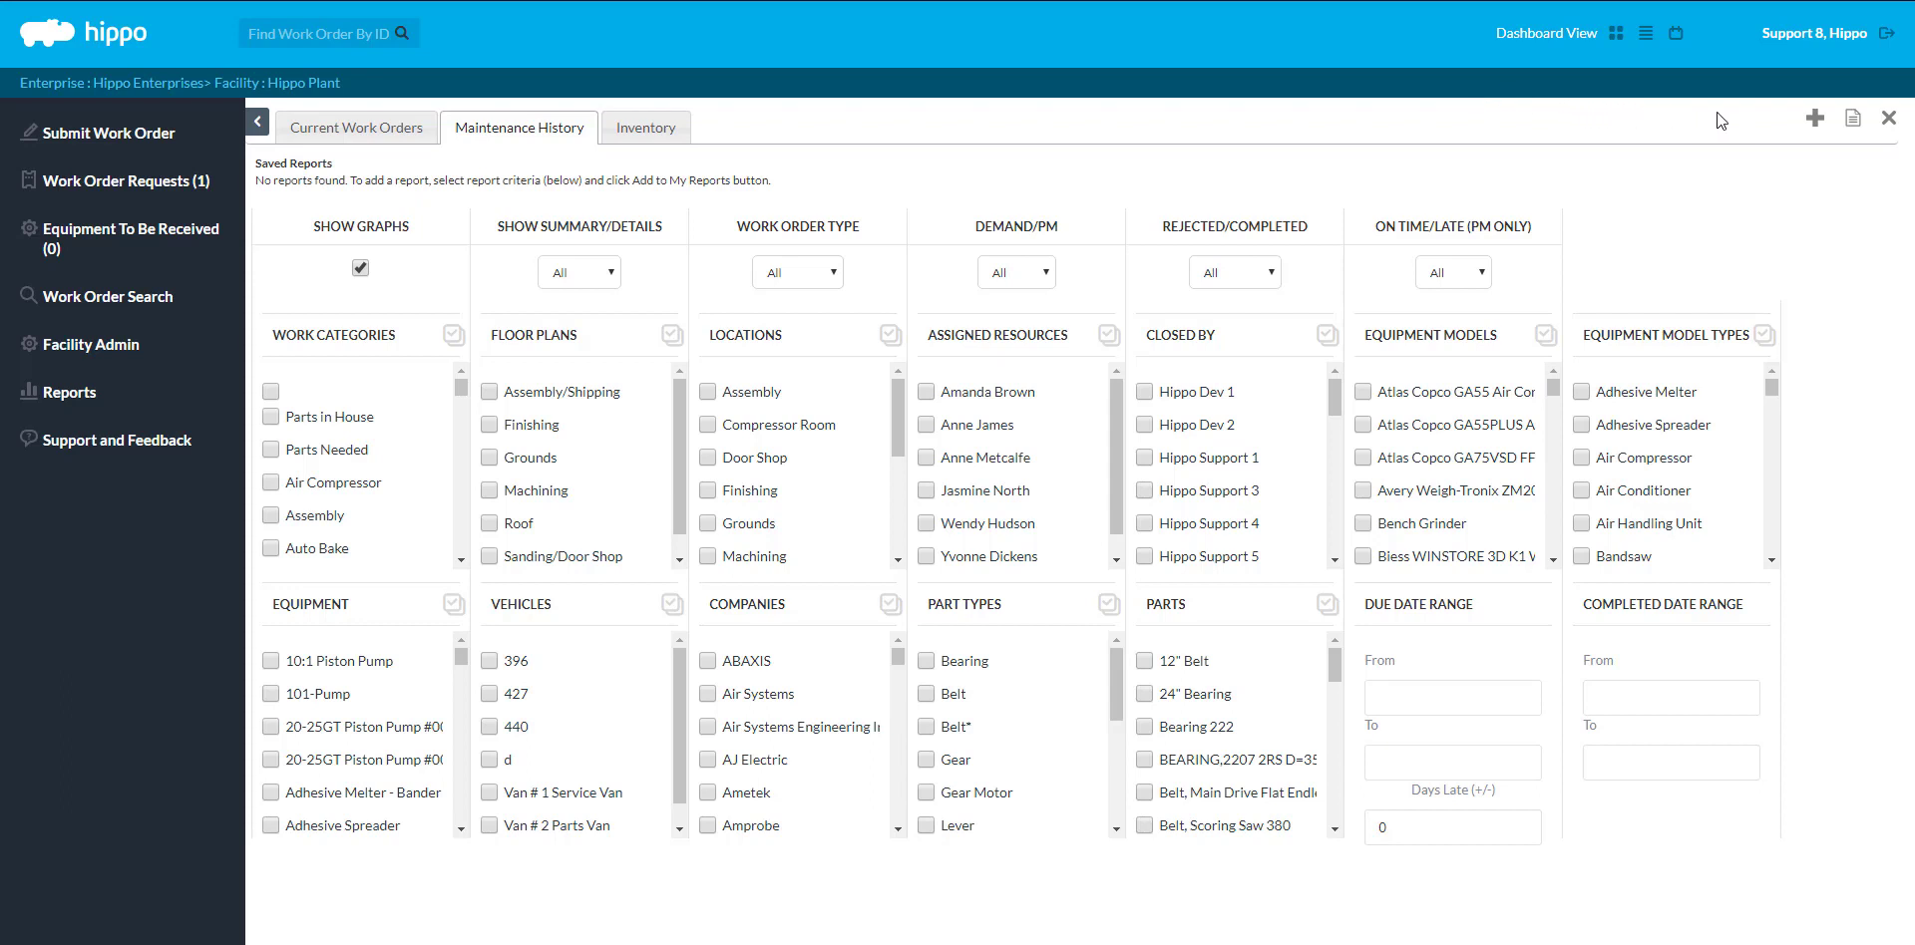
pyautogui.click(1814, 119)
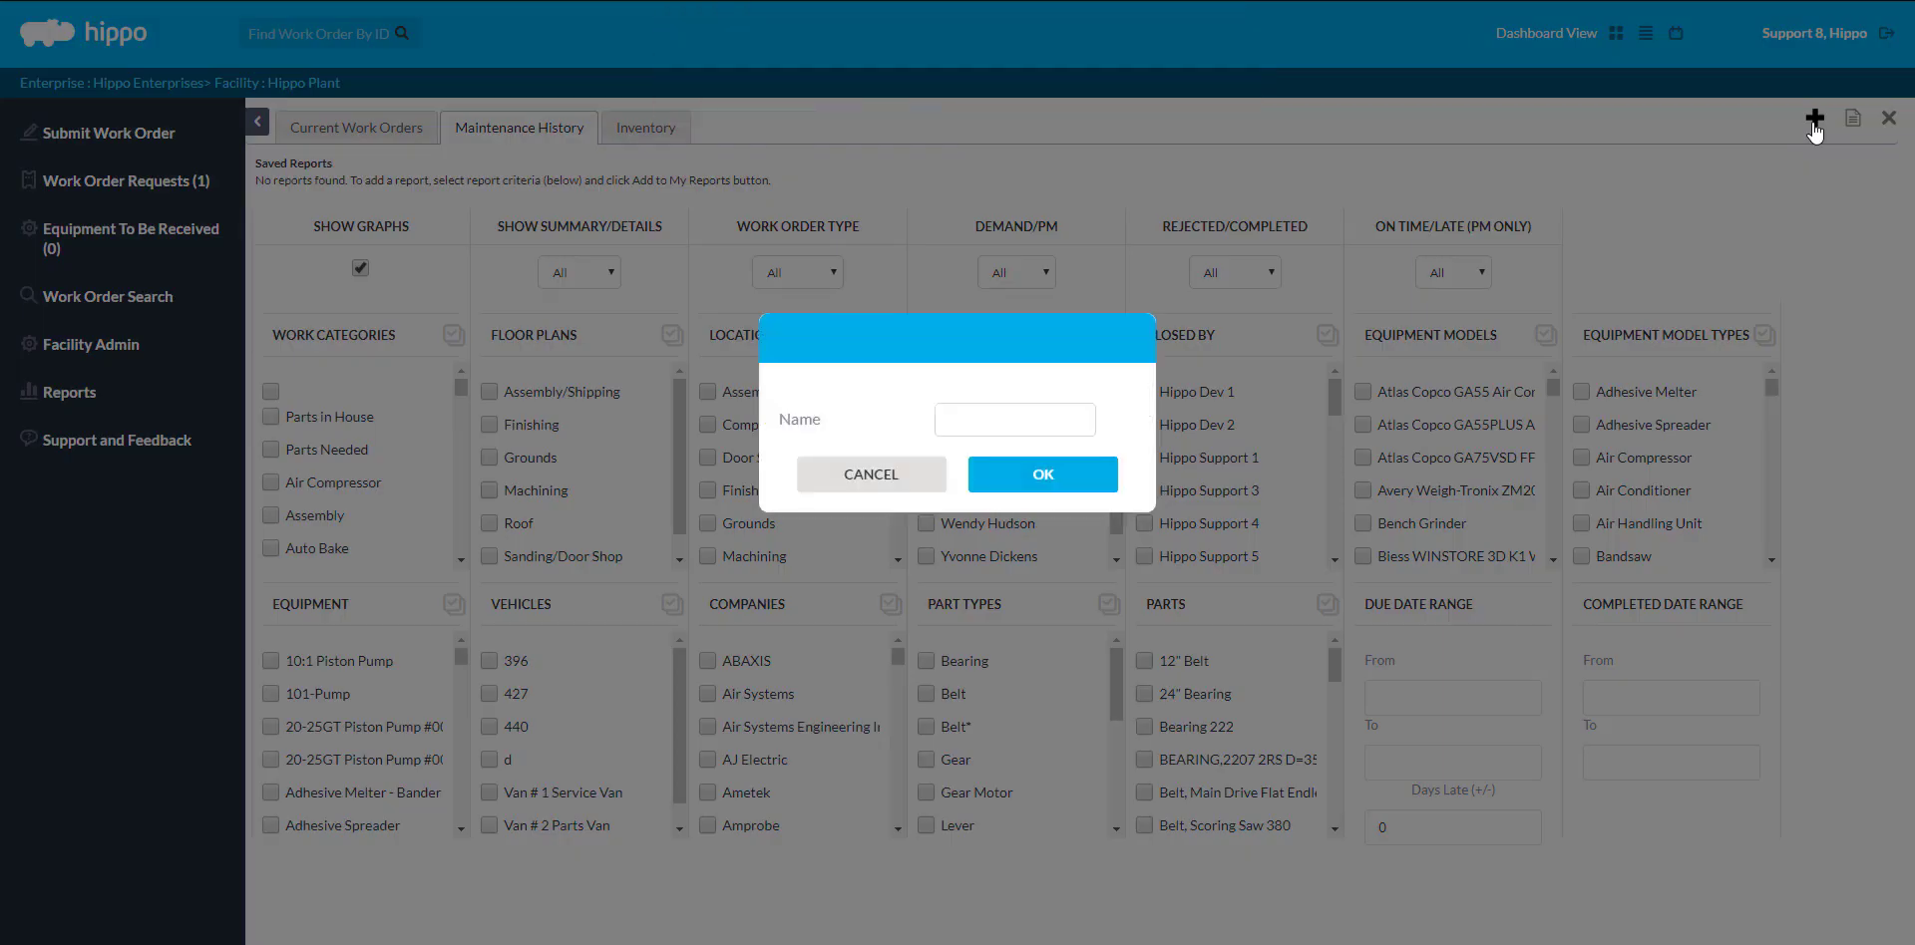
pyautogui.click(1035, 409)
pyautogui.write('monthly report')
pyautogui.click(1052, 483)
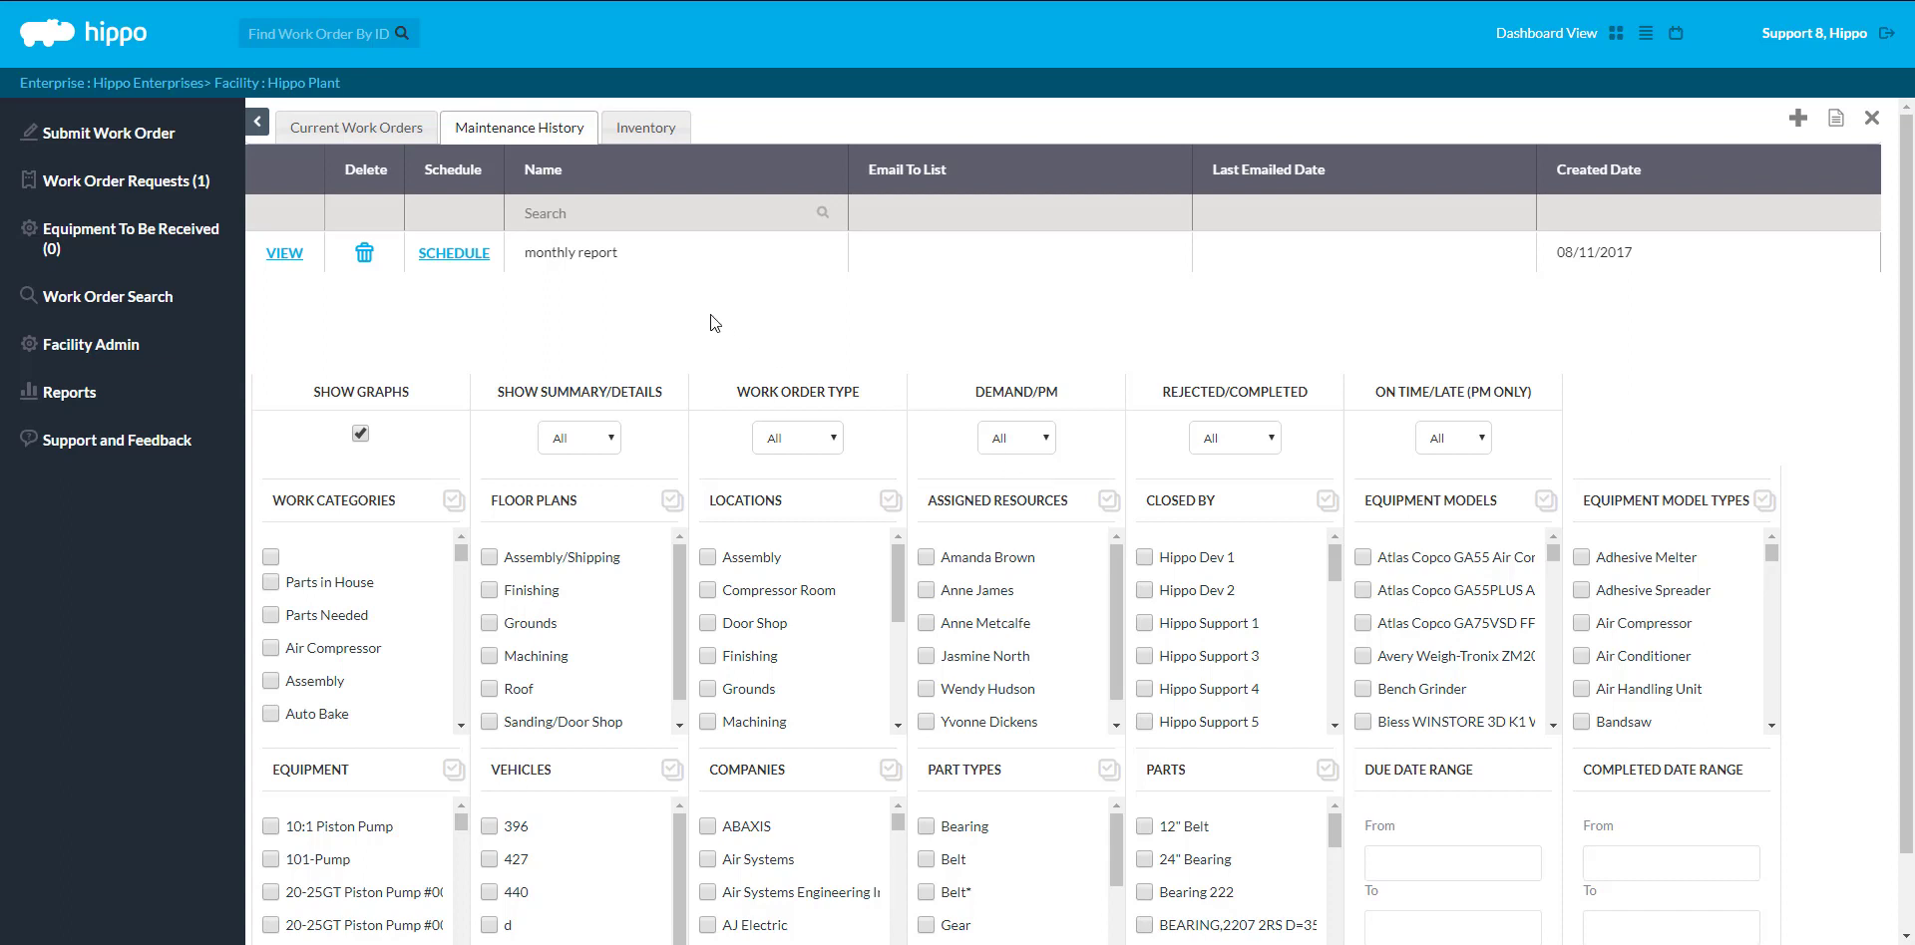
# Open the Edit Schedule dialog from the monthly report's SCHEDULE link
pyautogui.click(475, 262)
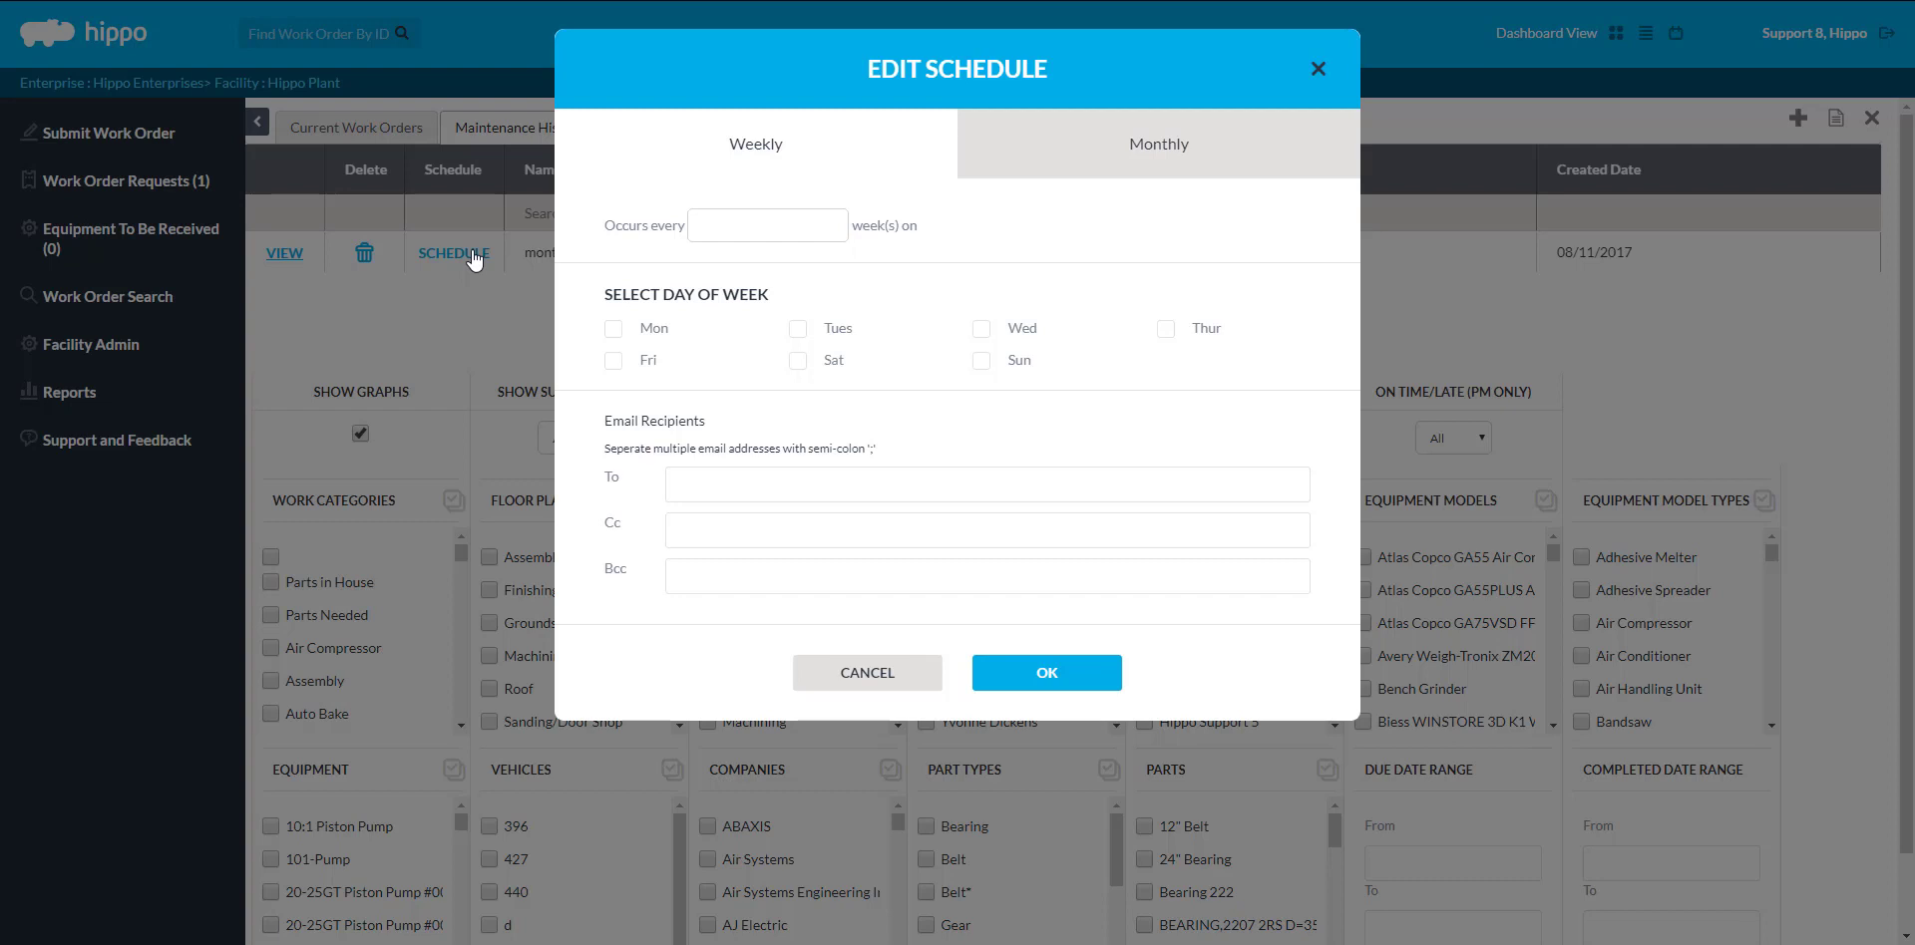
# Schedule the report monthly, occurring on the last Friday of the month
pyautogui.click(1192, 152)
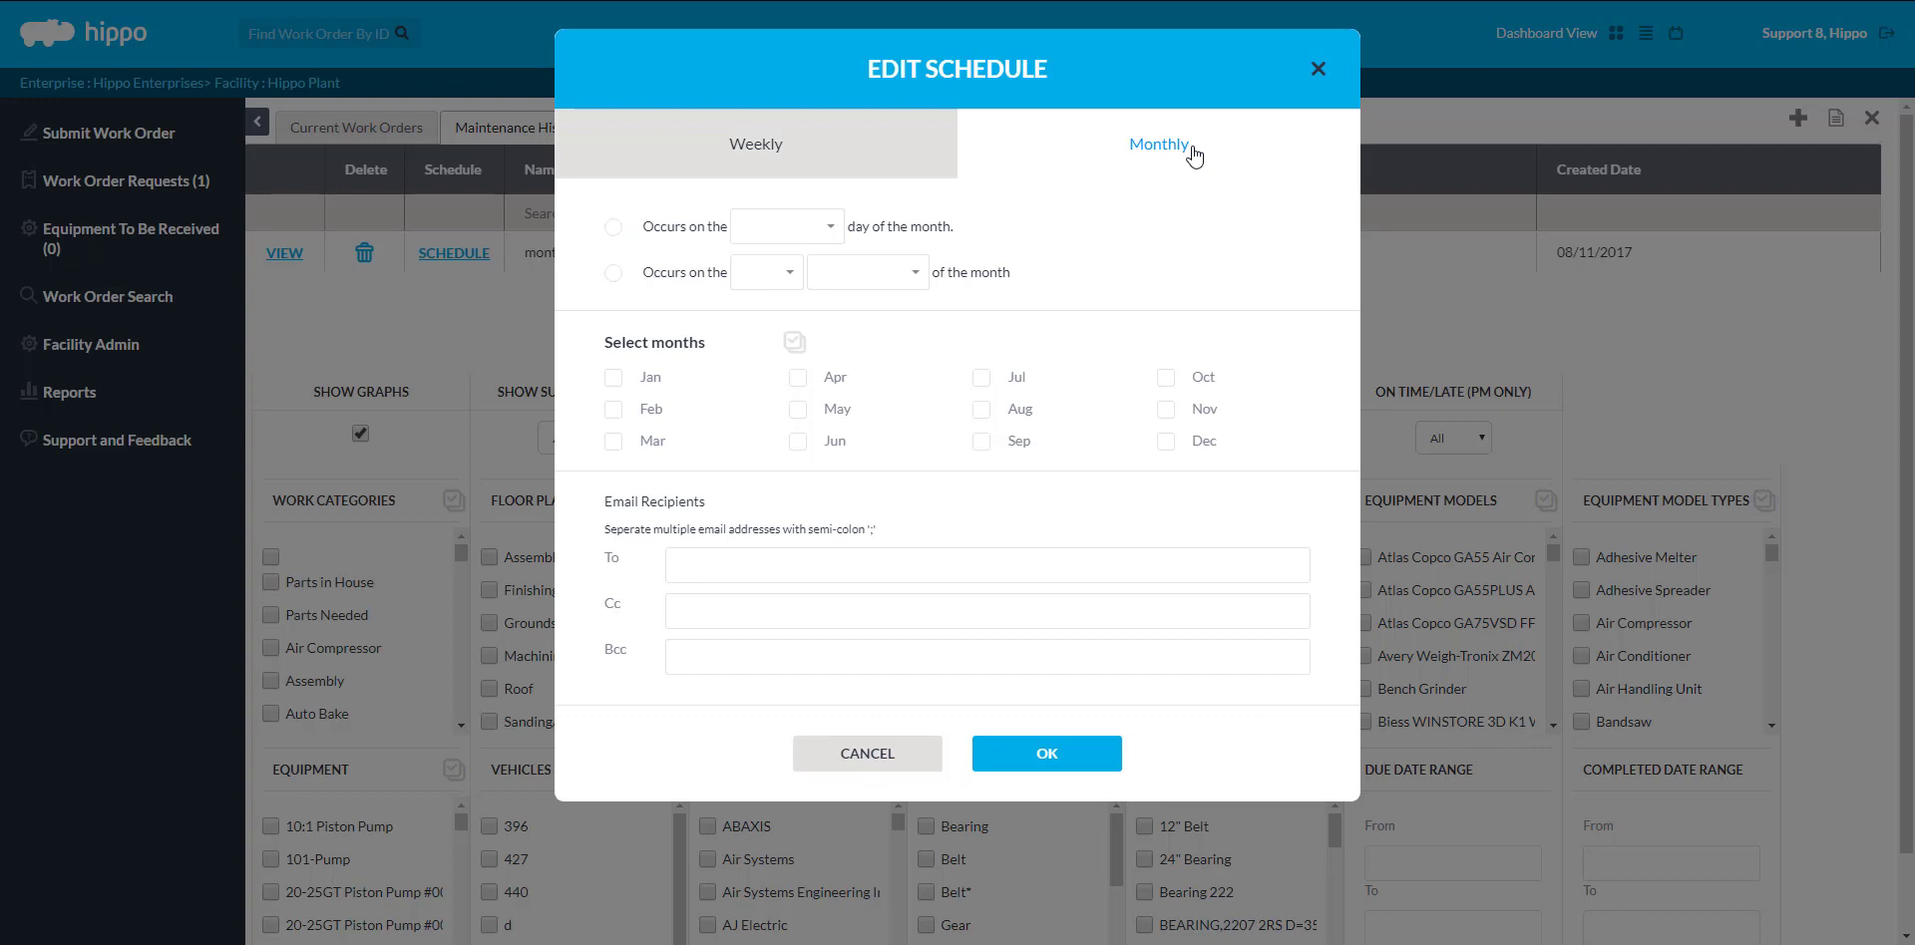
pyautogui.click(617, 273)
pyautogui.click(778, 278)
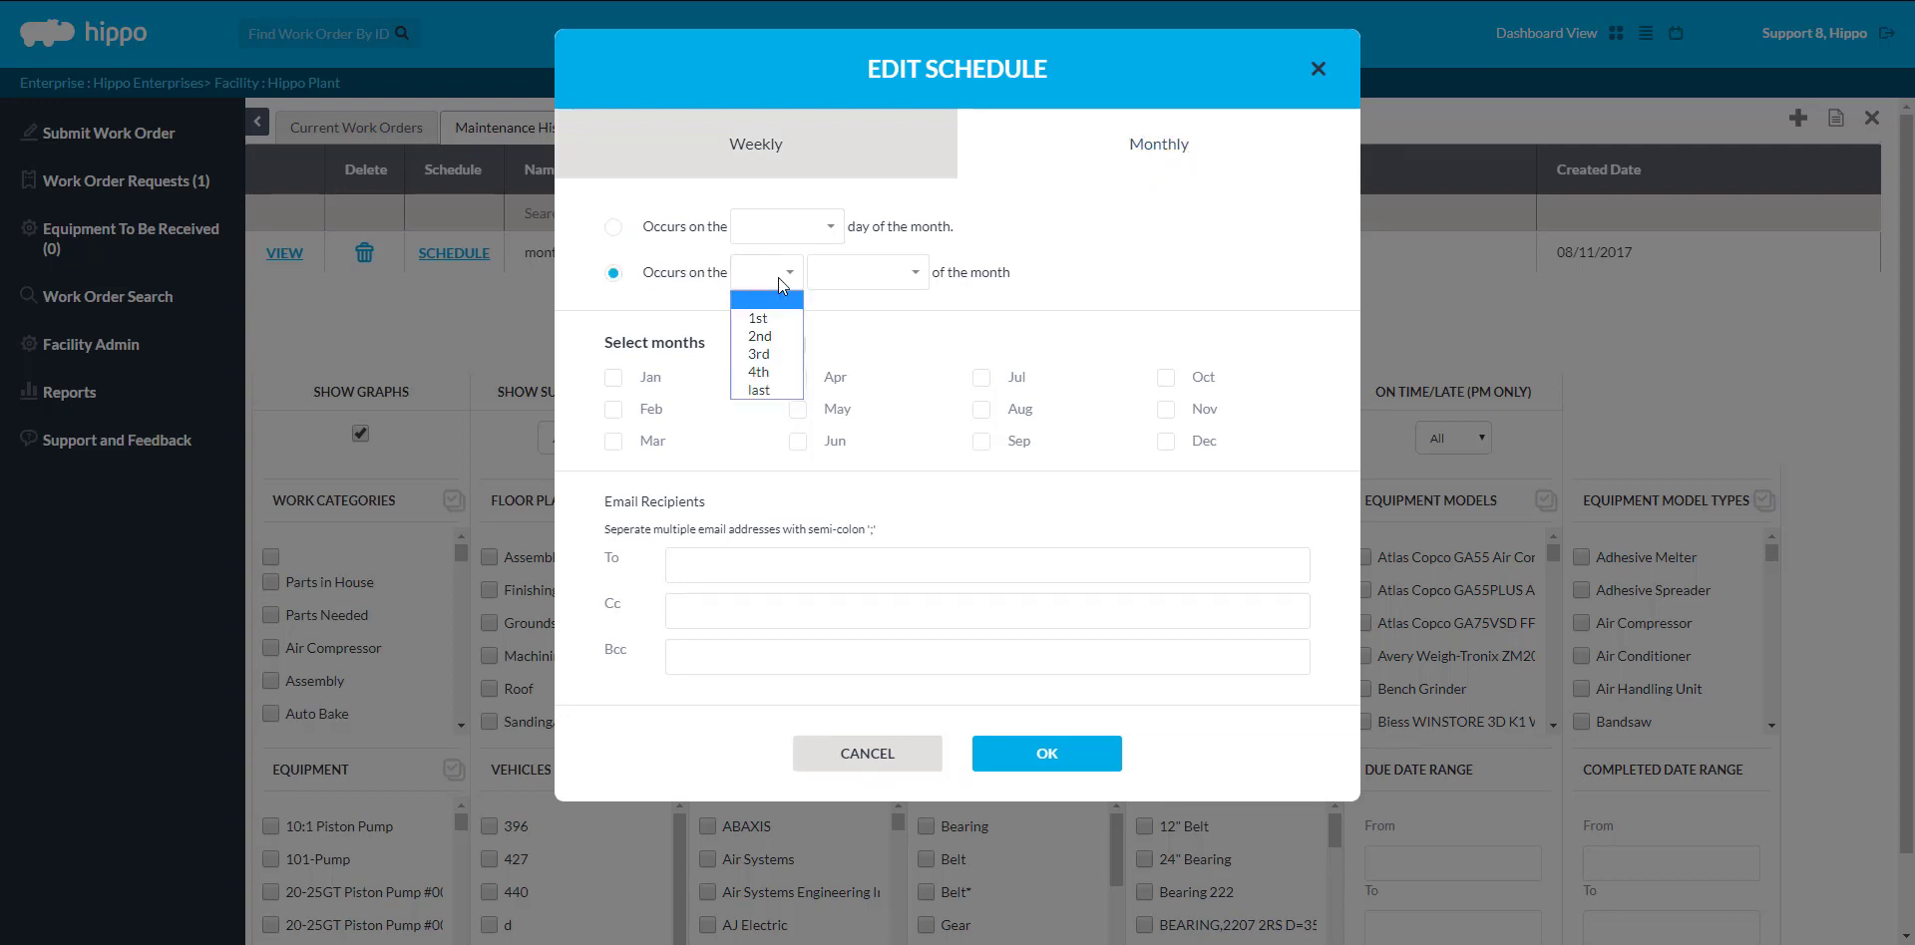
pyautogui.click(768, 389)
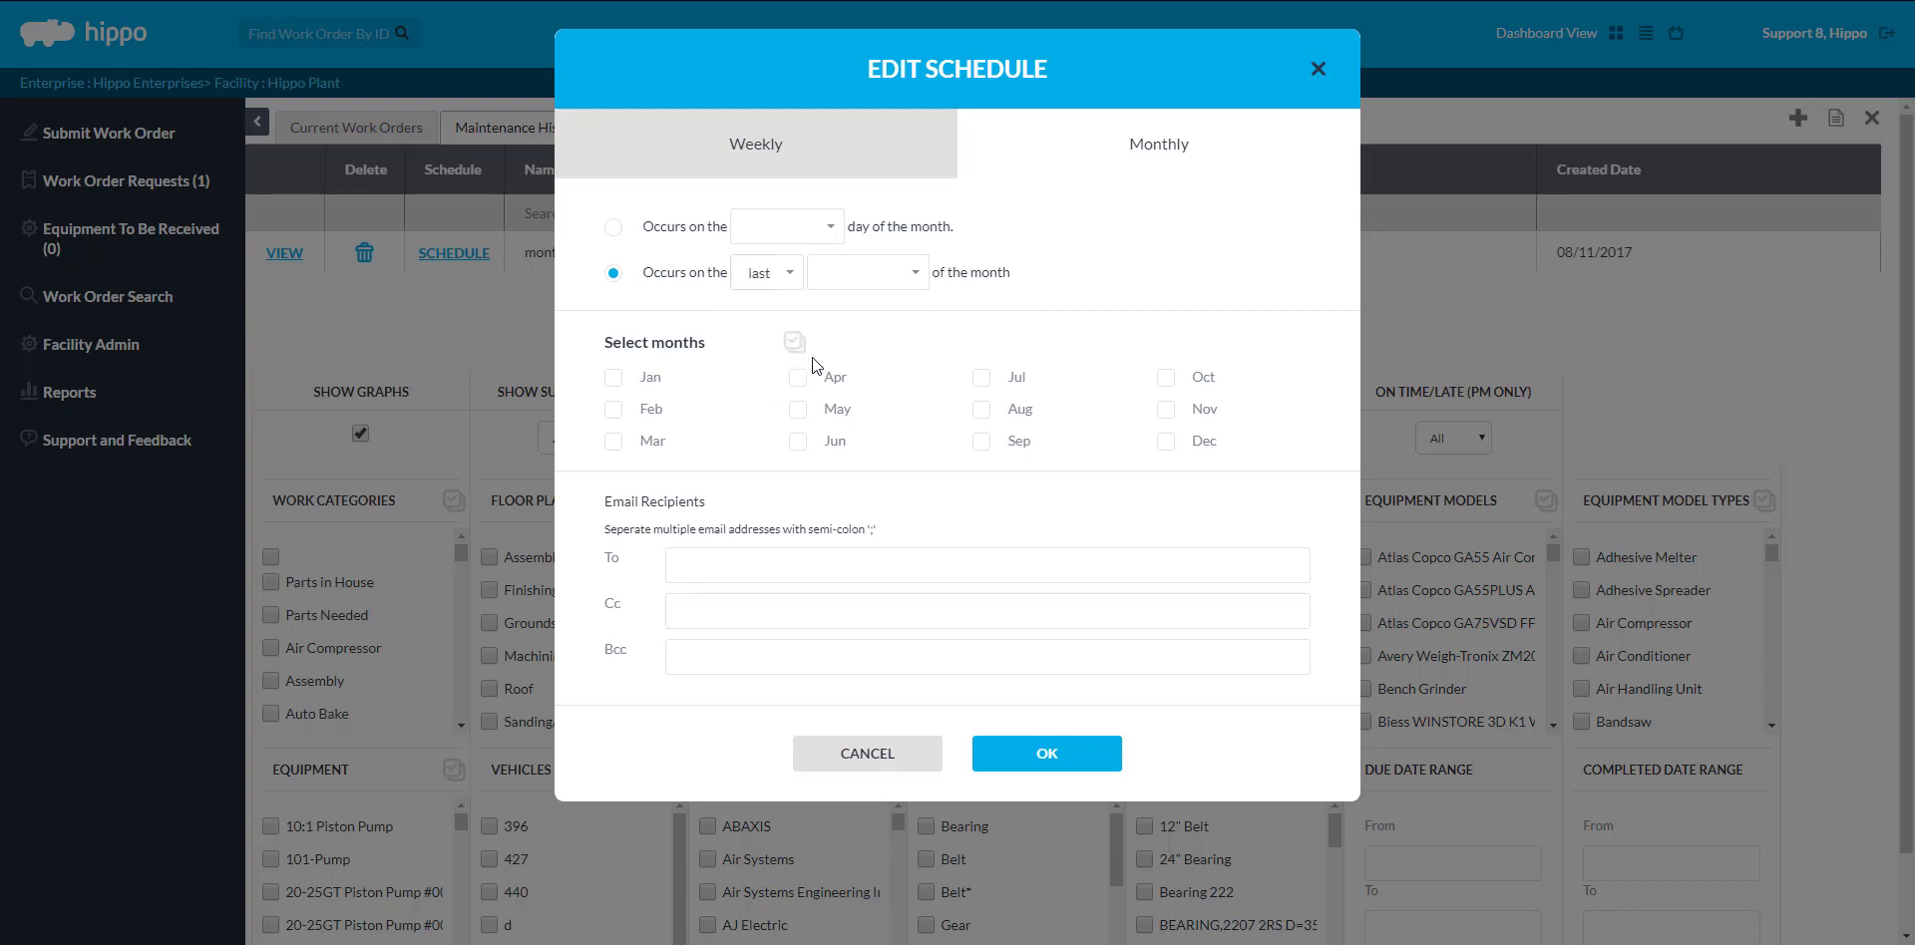
pyautogui.click(910, 280)
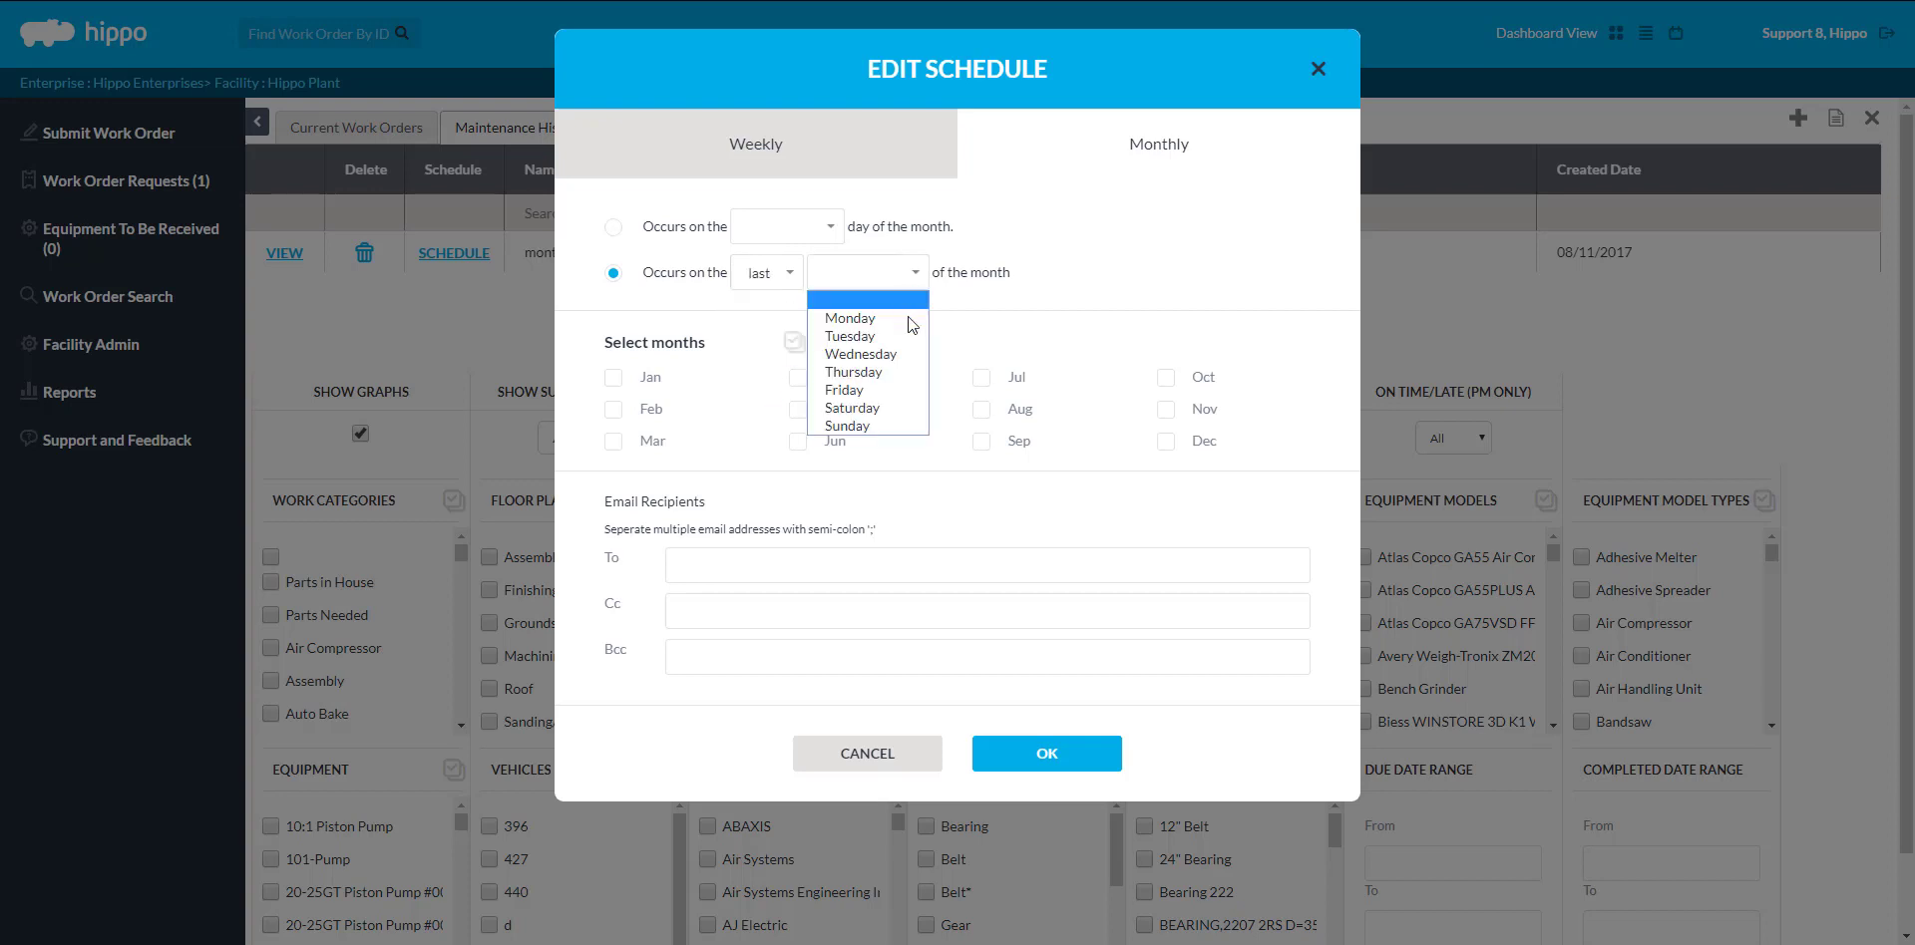
pyautogui.click(907, 385)
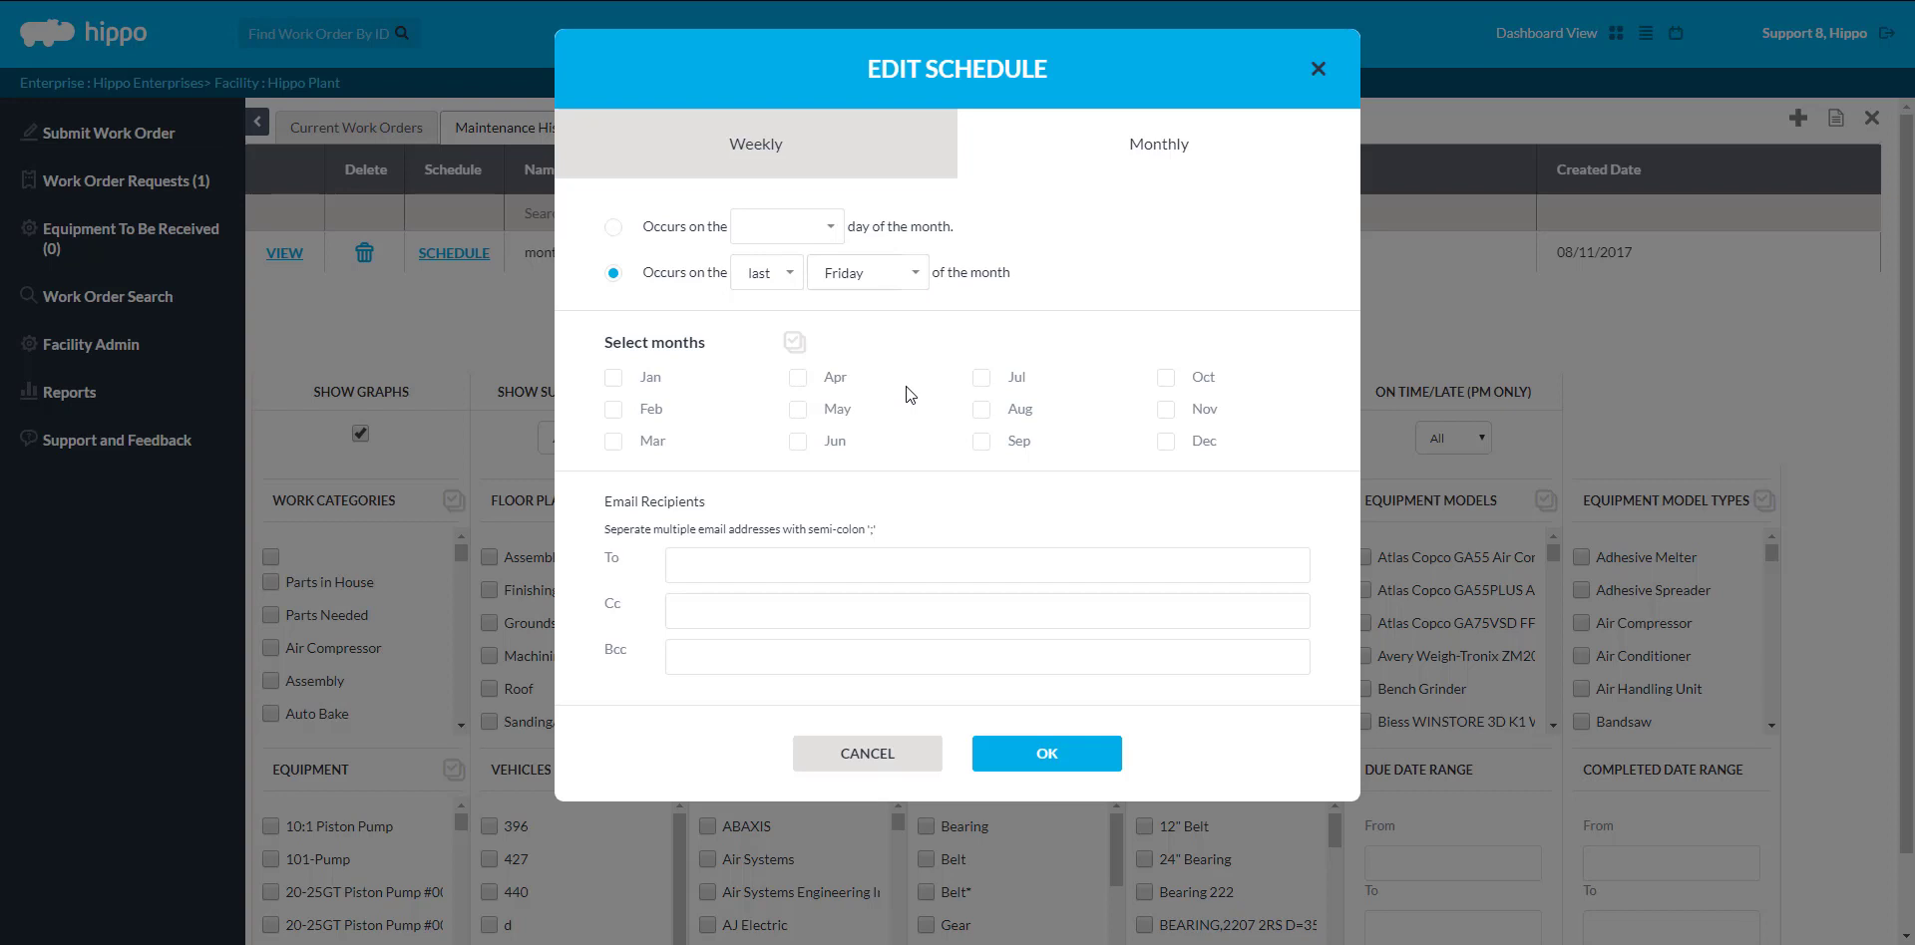
# Select all twelve months and enter the recipient's e-mail address in the To field
pyautogui.click(795, 342)
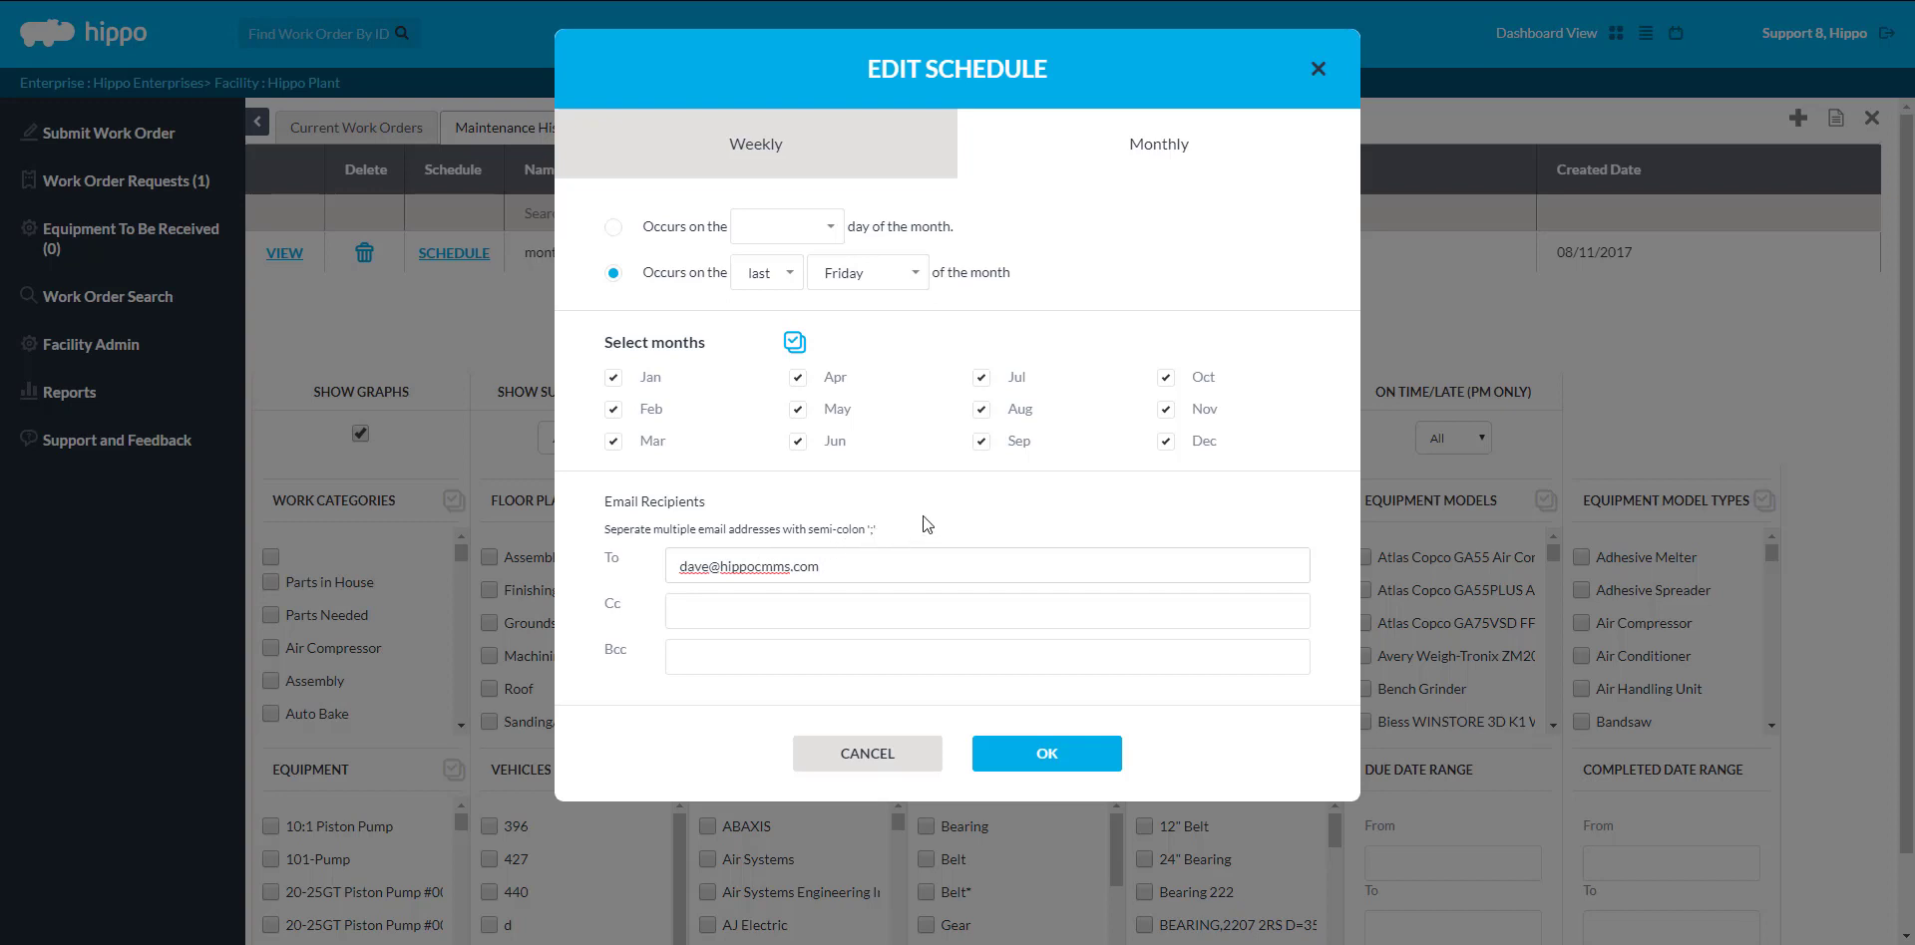
# Confirm the monthly e-mail schedule for 'monthly report' in the Edit Schedule dialog
pyautogui.click(1047, 755)
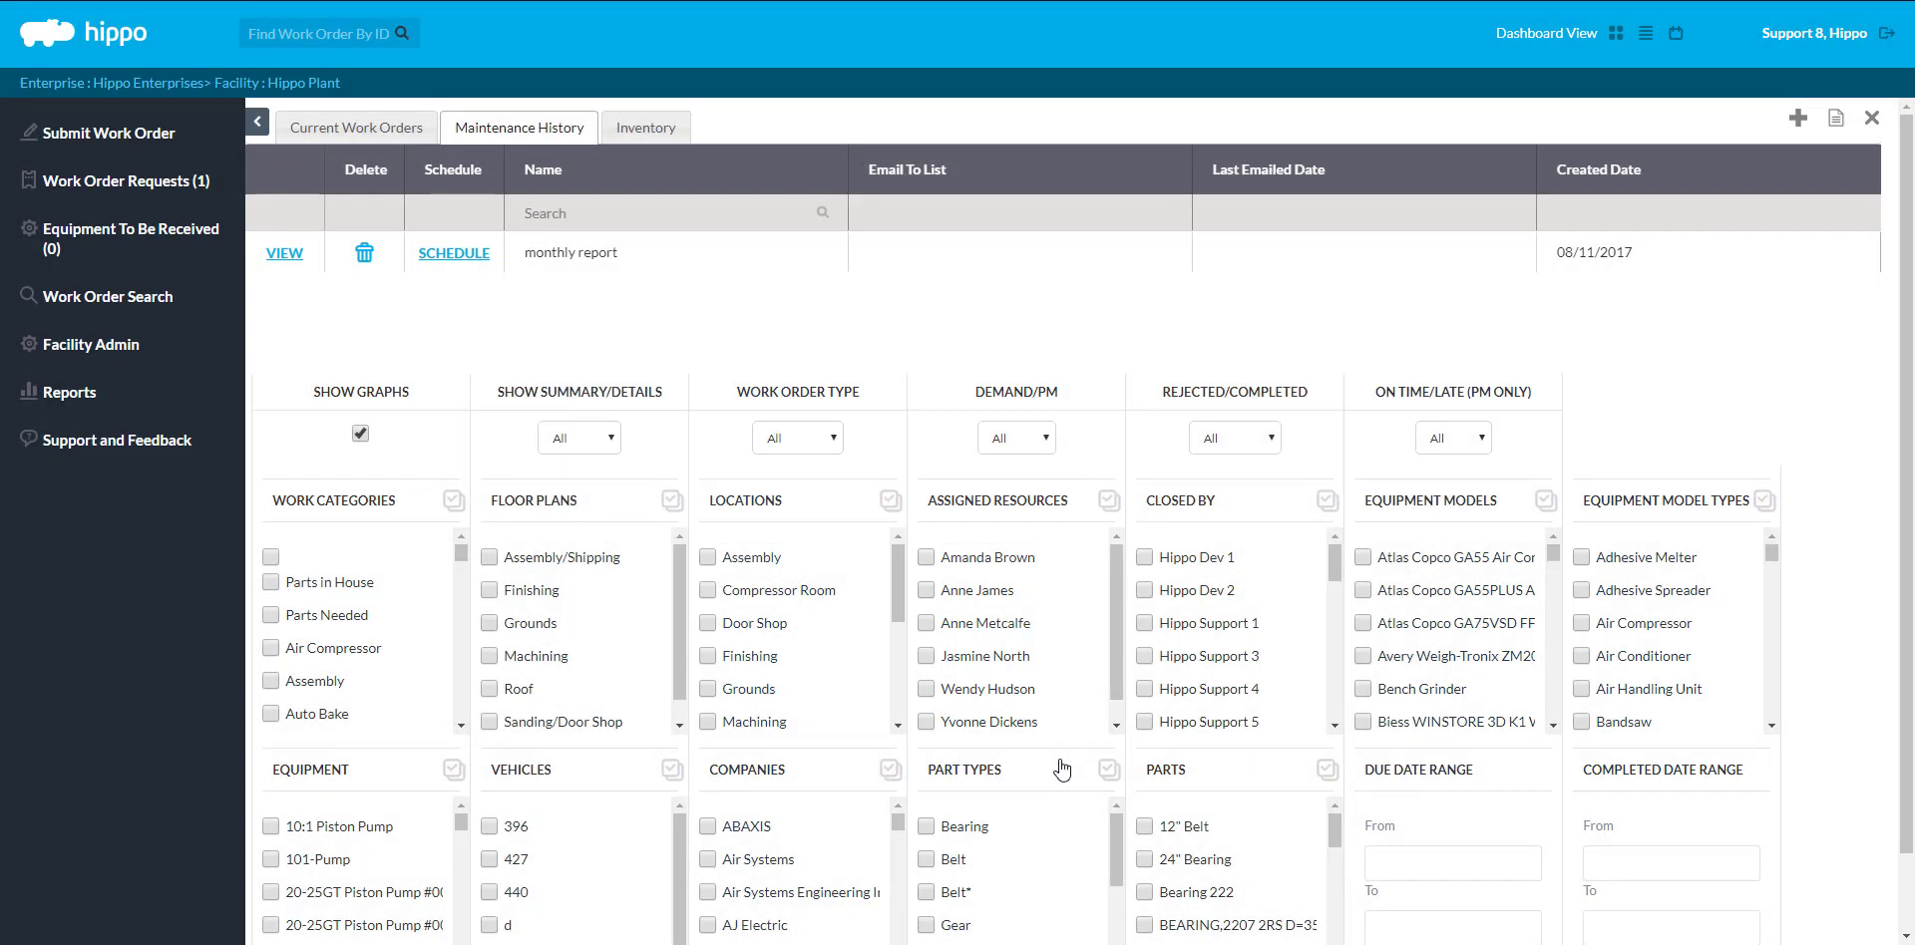